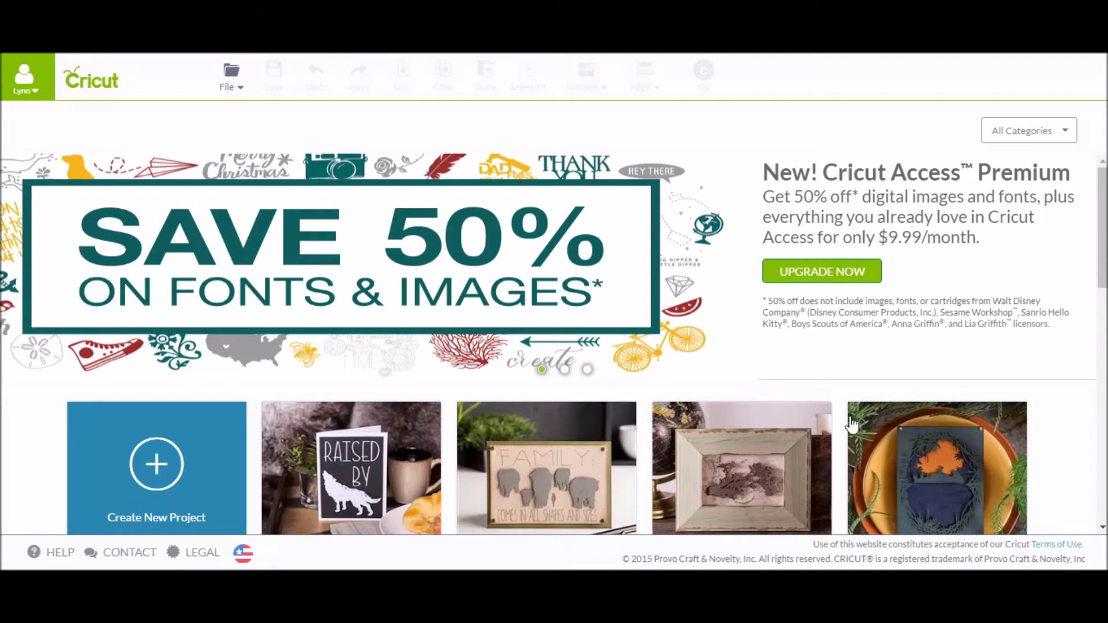
Step: Start a new blank Untitled Project from the File menu
click(231, 79)
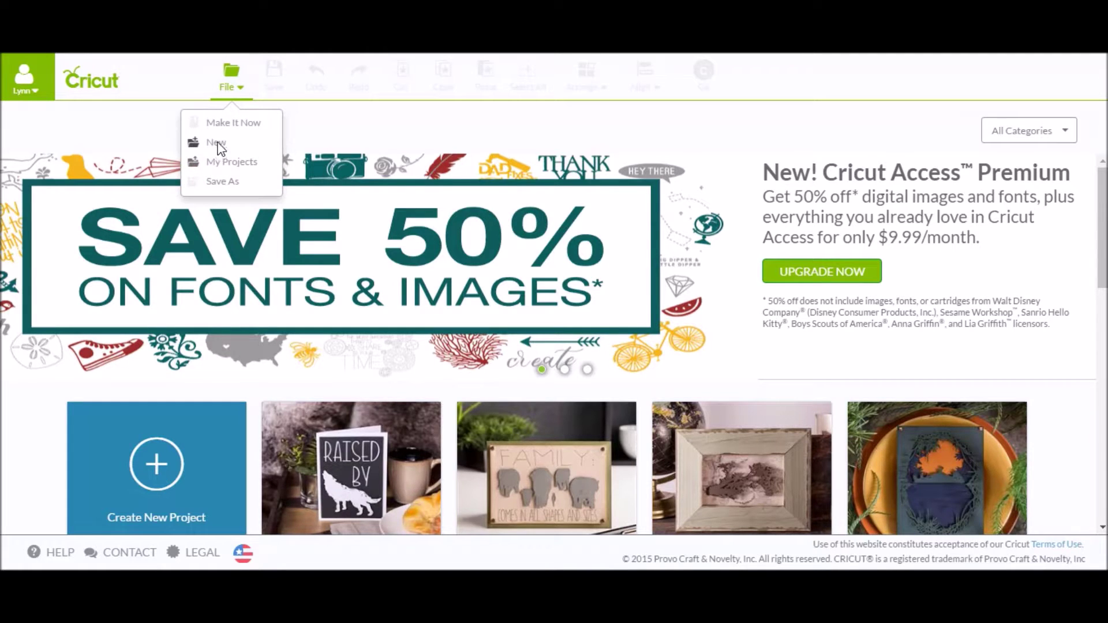
click(218, 144)
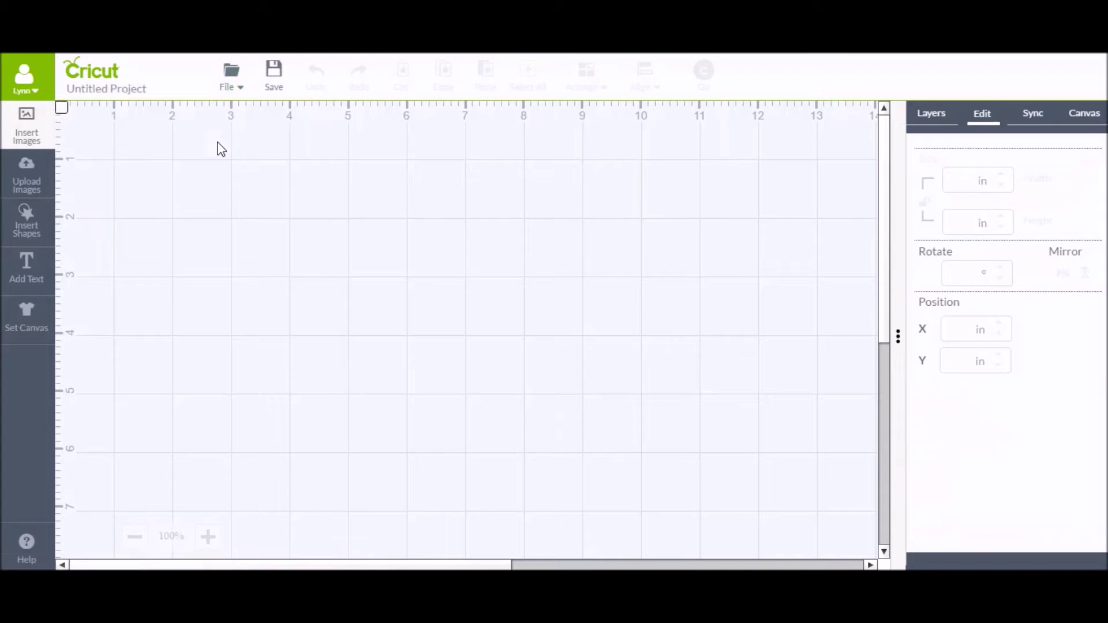
Step: Search the image library for 'noel tag' and insert the round orange NOEL tag
click(26, 134)
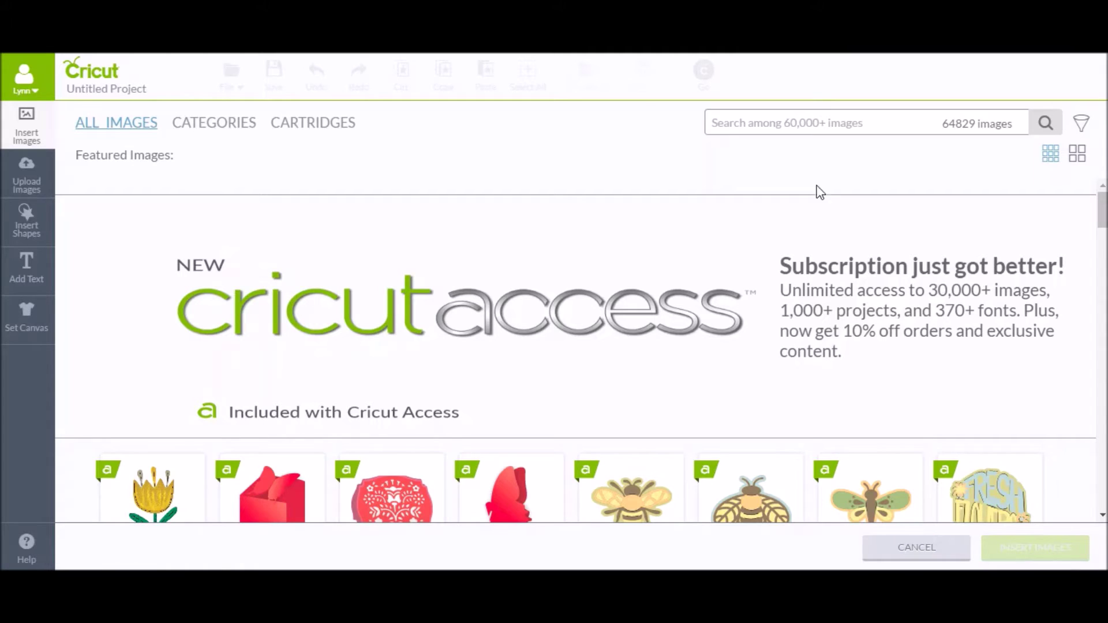
click(824, 124)
text(noe)
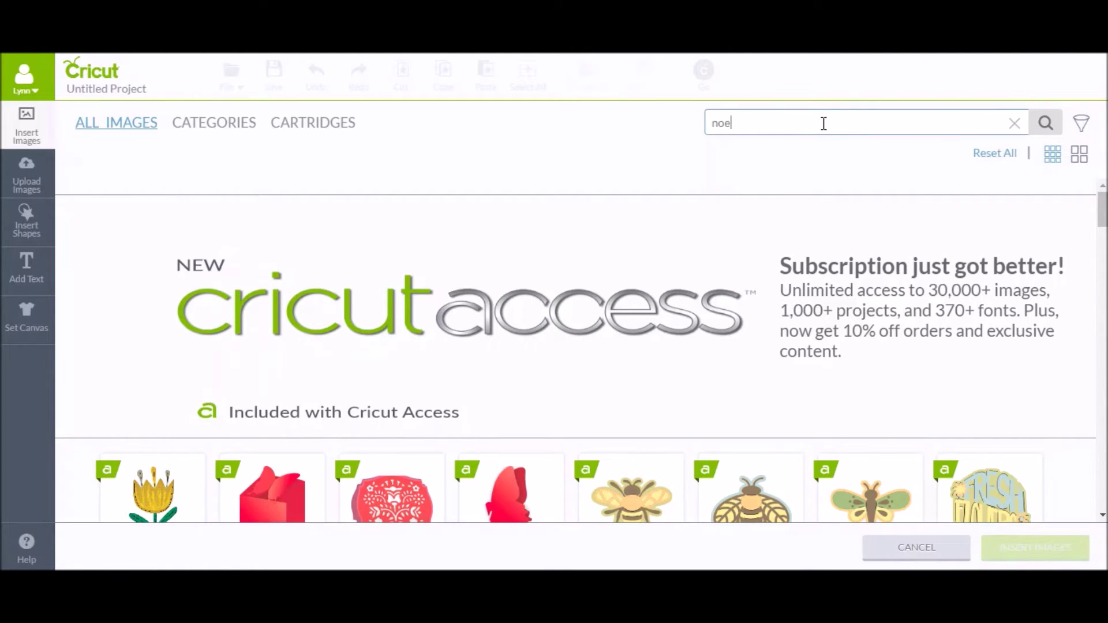
text(l tag)
key(Return)
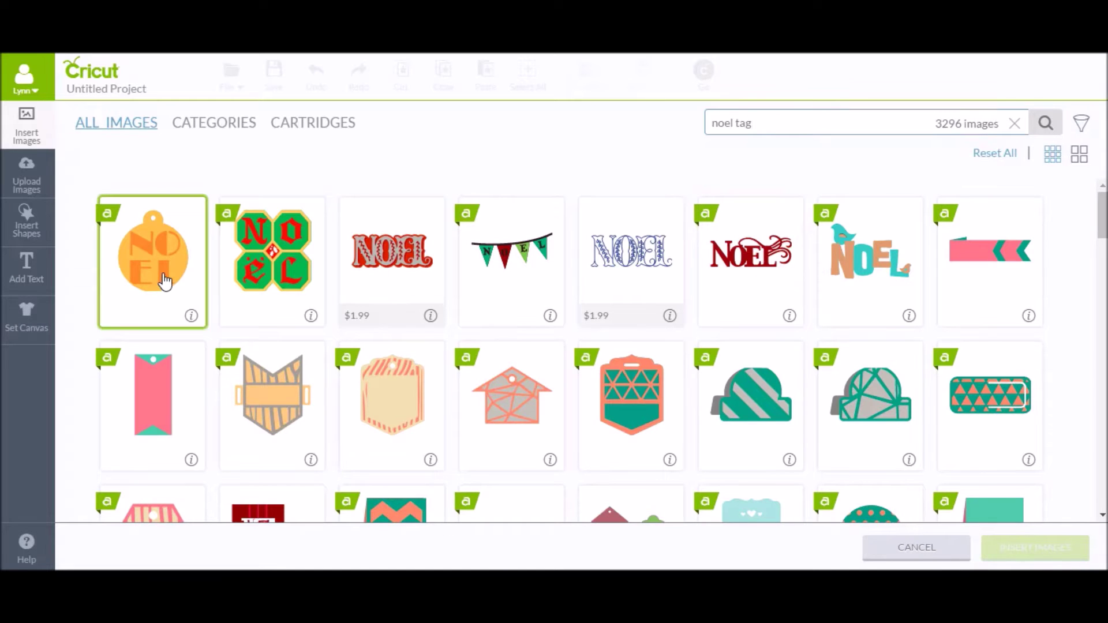
click(164, 281)
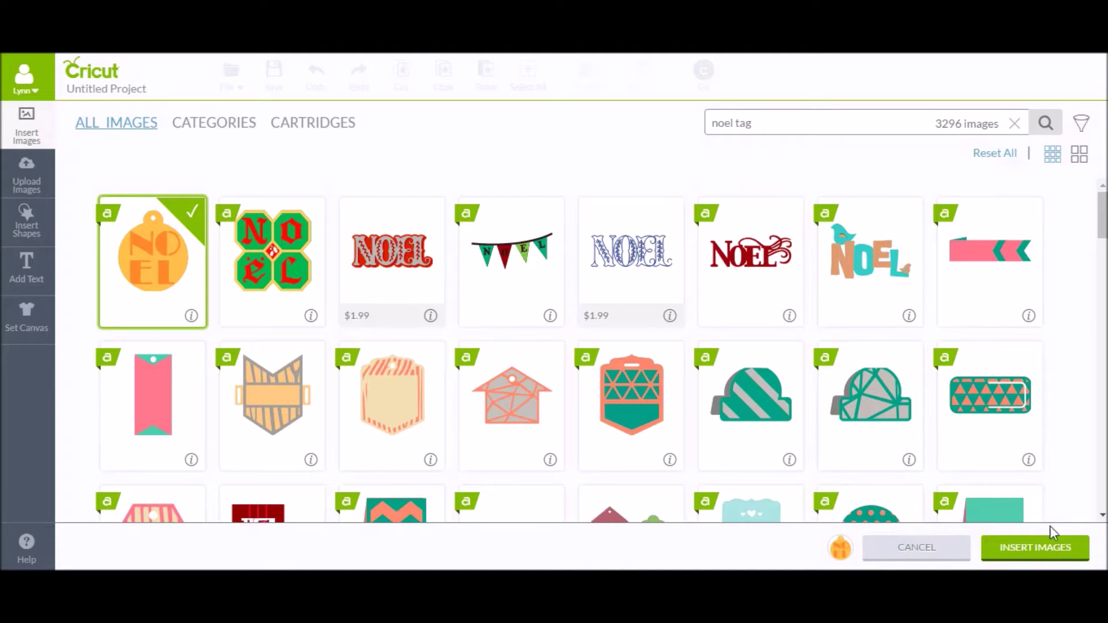
click(1042, 549)
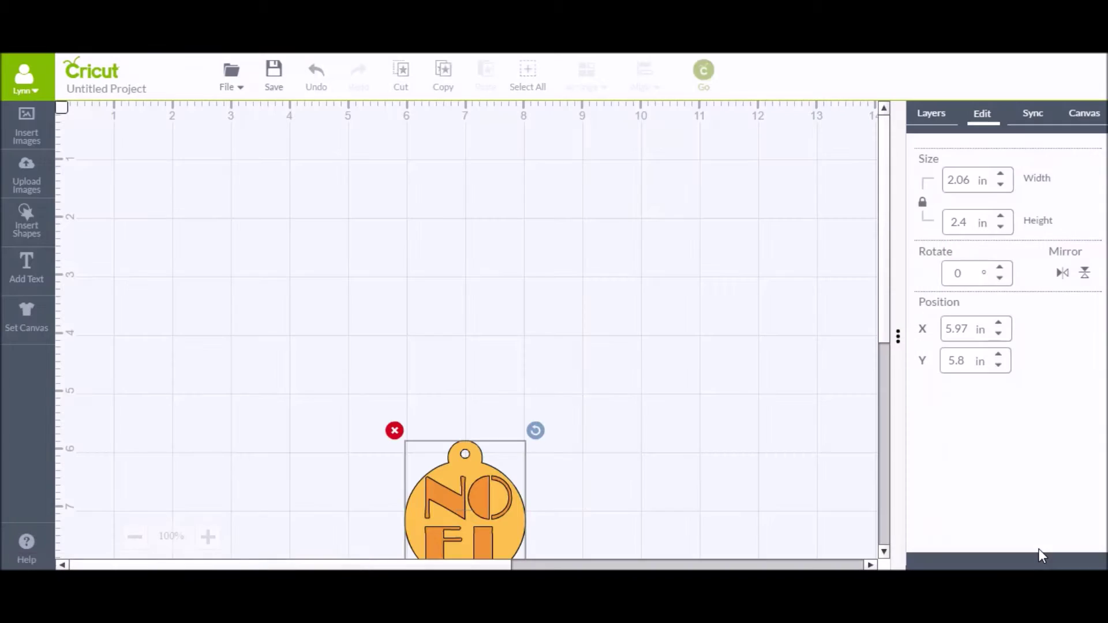
Step: Move the NOEL tag to X 1.25, Y 1.05 in and ungroup it into separate layers
drag(441, 479, 165, 201)
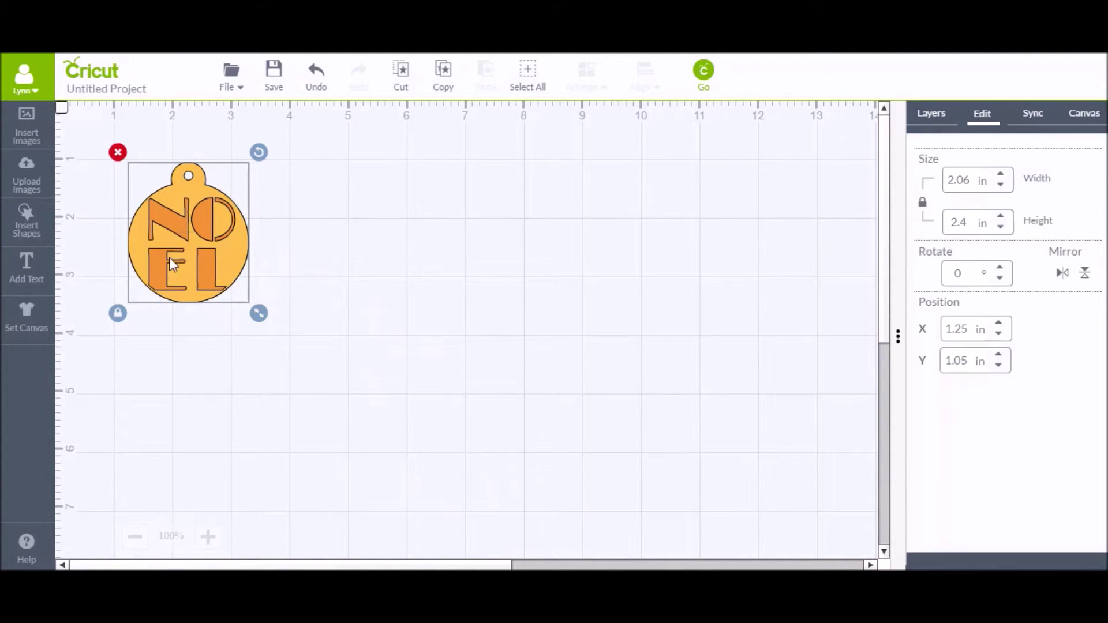
click(933, 121)
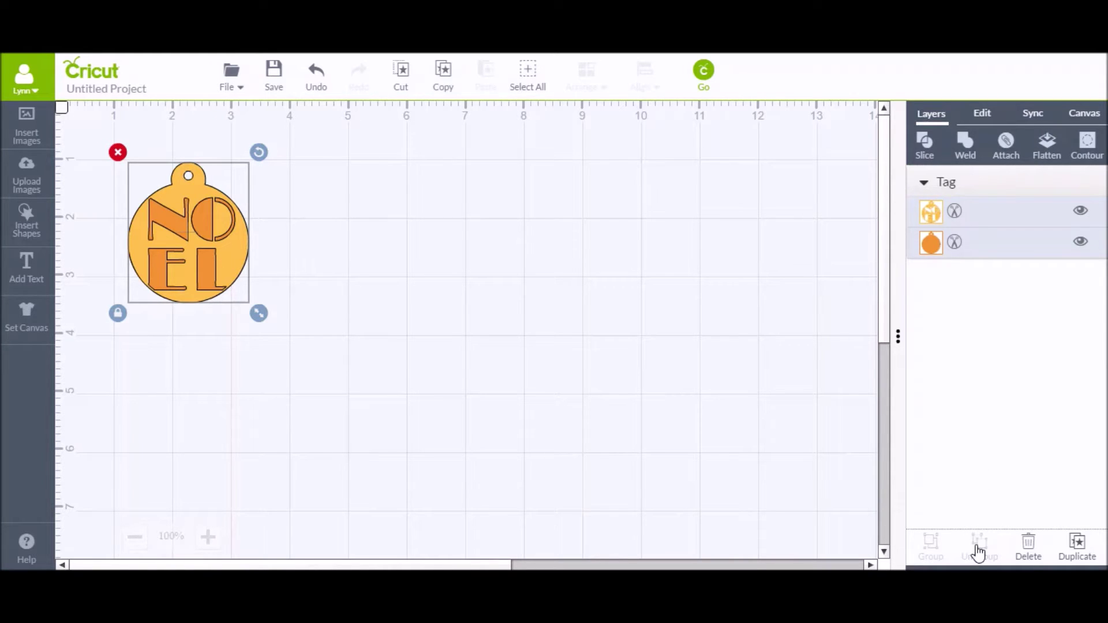
click(978, 549)
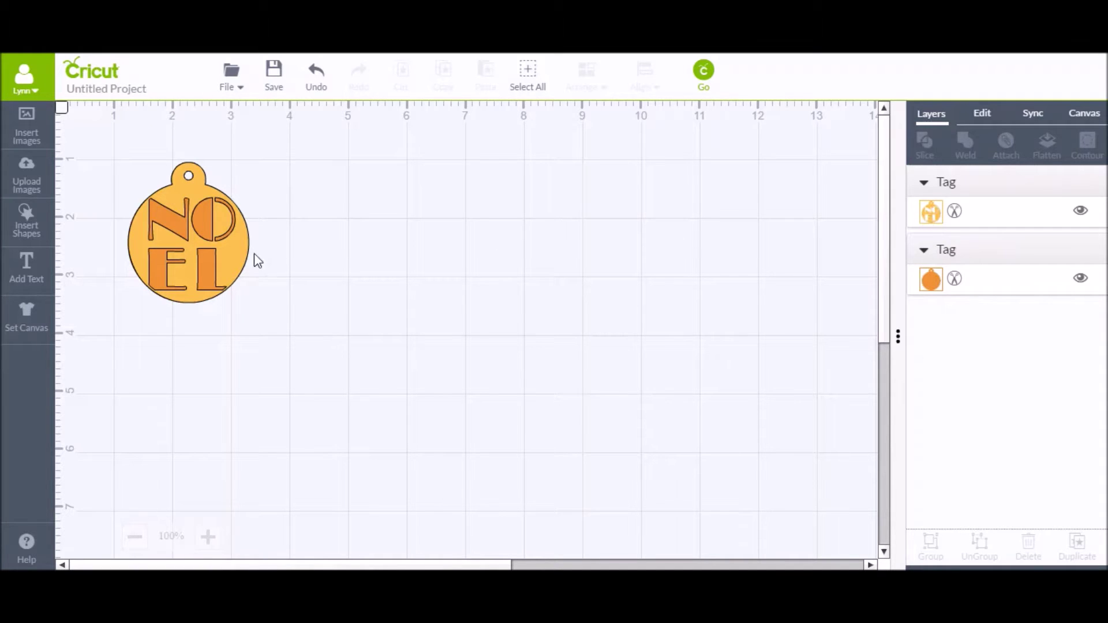
Step: Pull the NOEL lettering off the tag and delete it, leaving the plain round base
drag(160, 236, 522, 233)
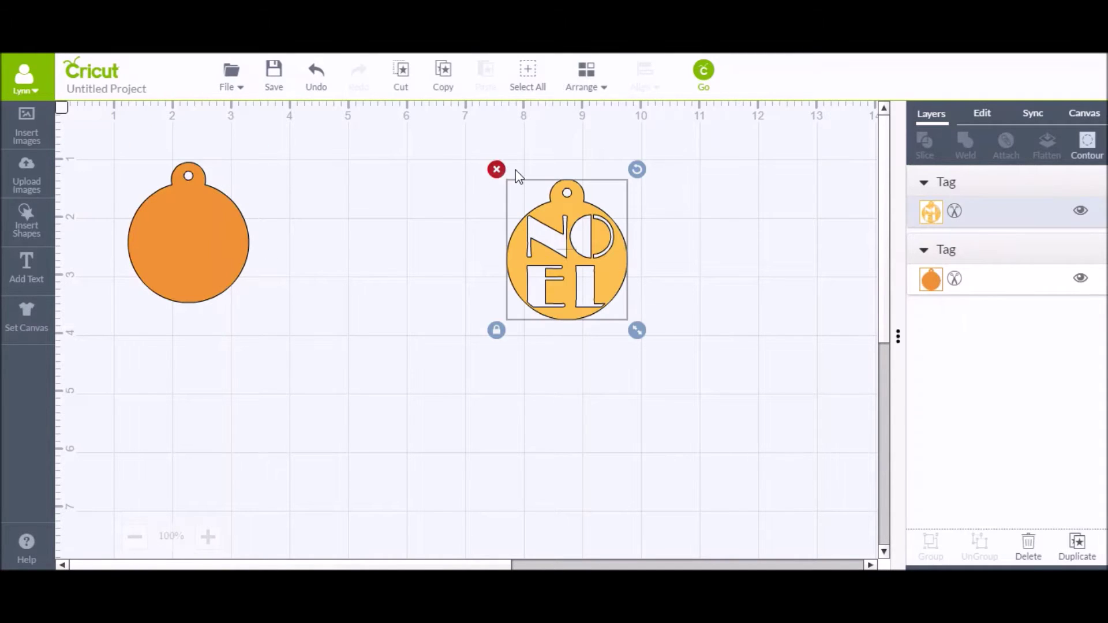
click(496, 169)
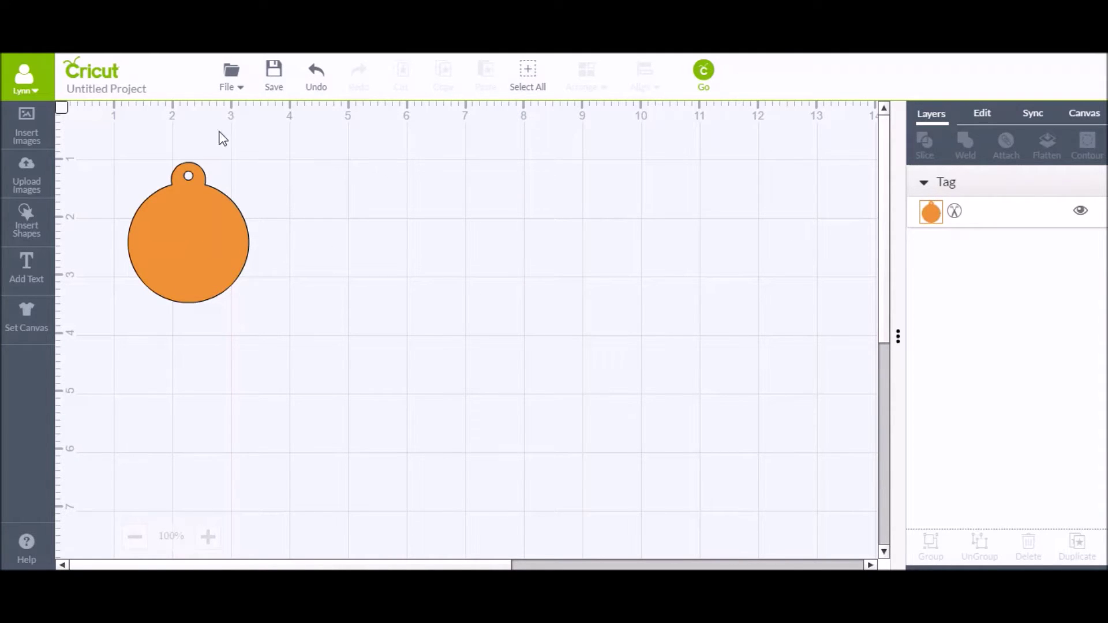
Step: Recolour the round tag base from orange to White (#ffffff)
click(930, 217)
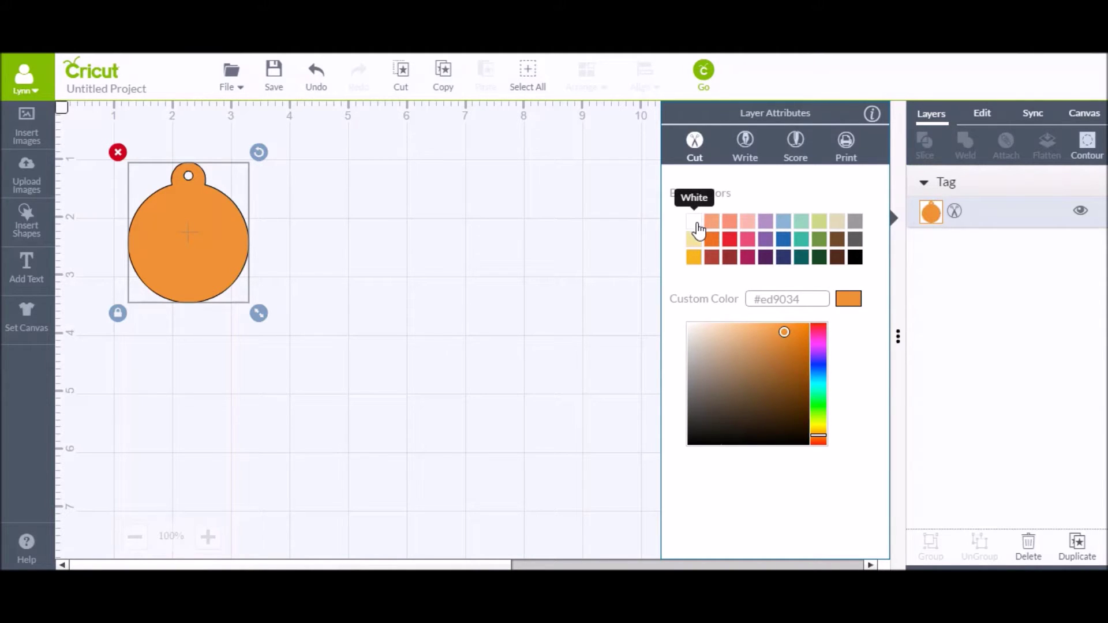
click(697, 228)
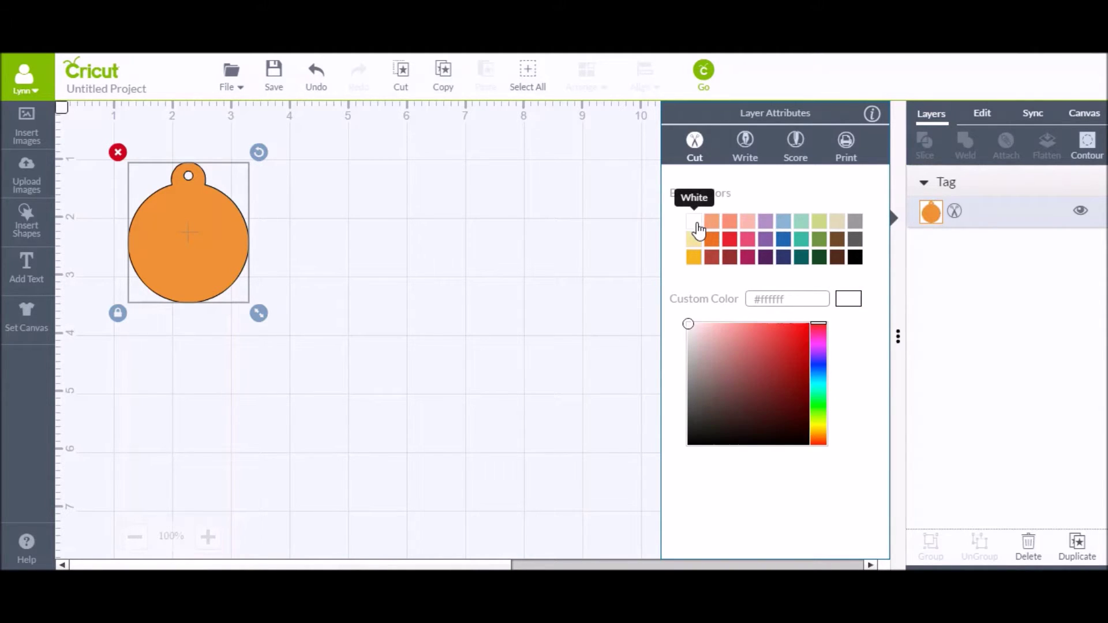
click(507, 269)
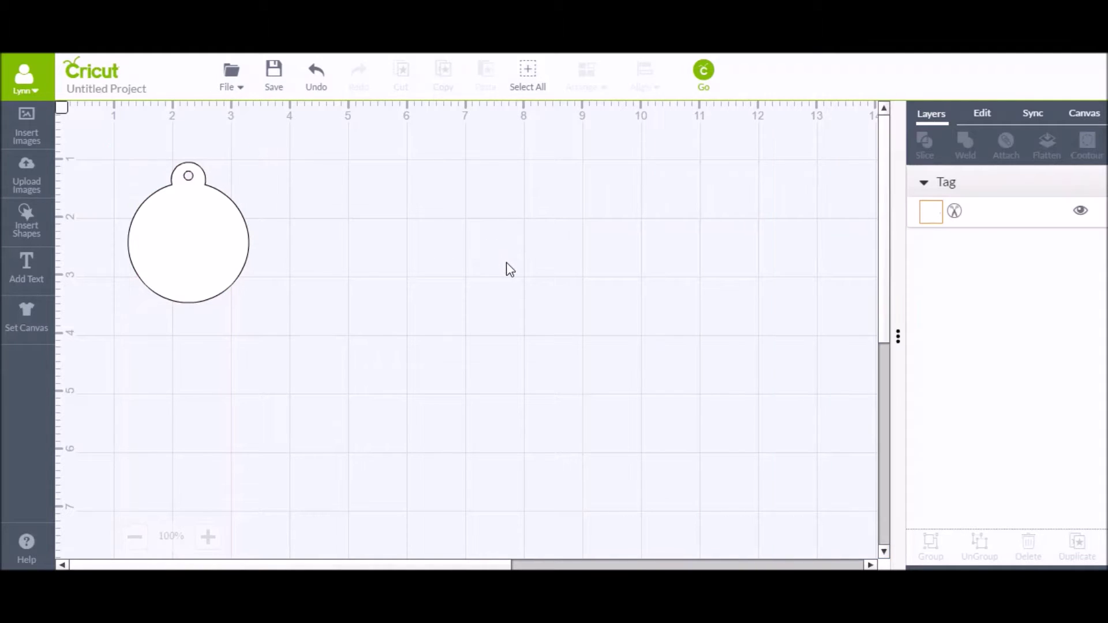
click(935, 219)
click(612, 189)
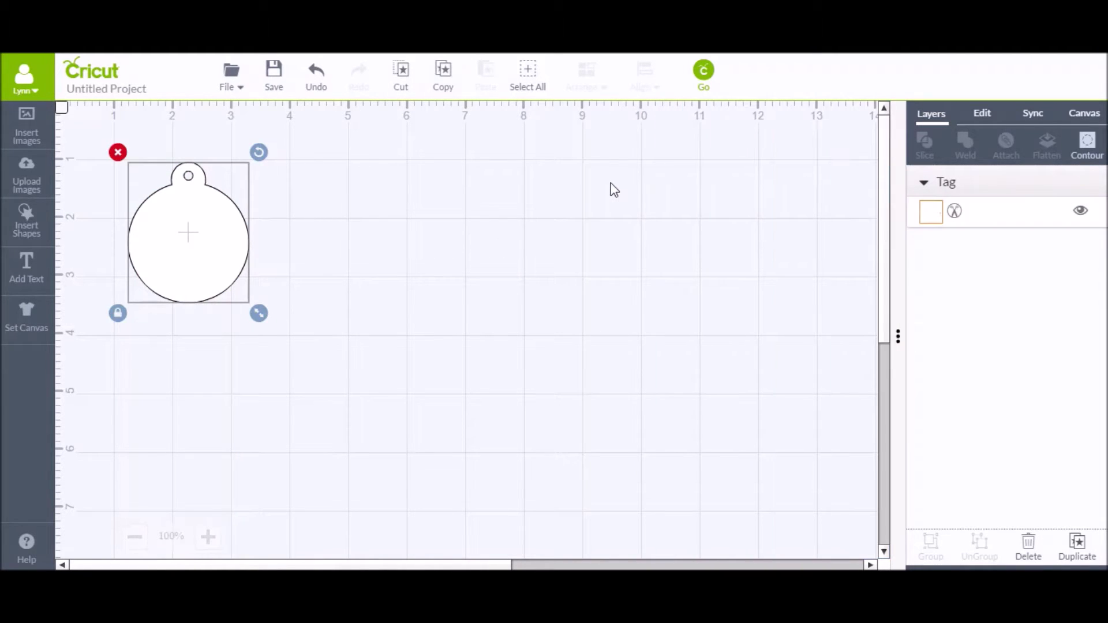
click(614, 190)
click(148, 193)
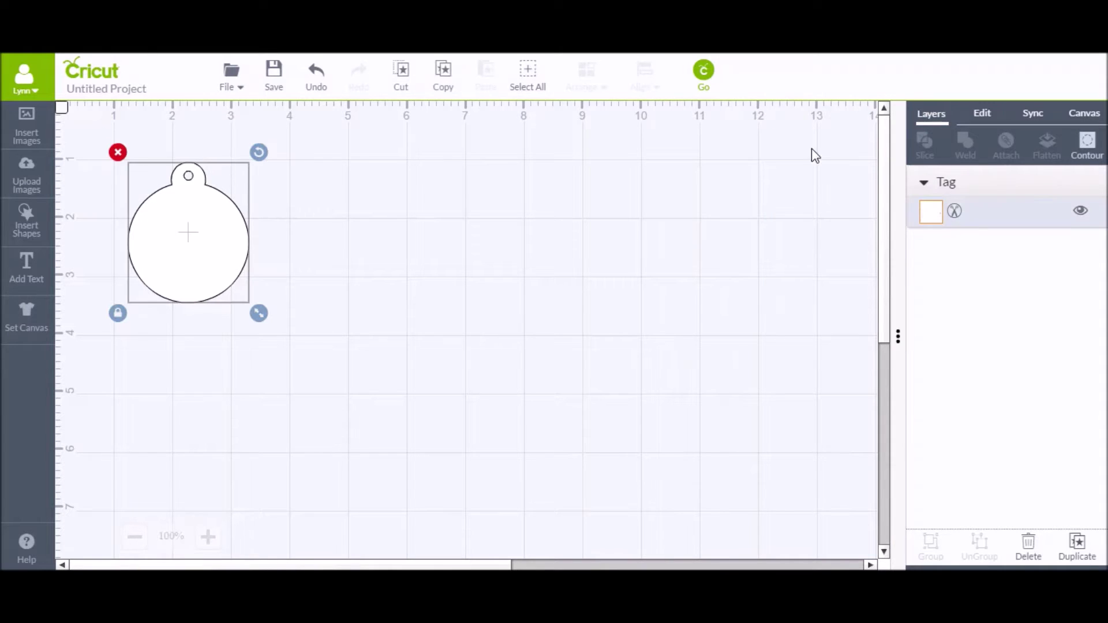
click(982, 115)
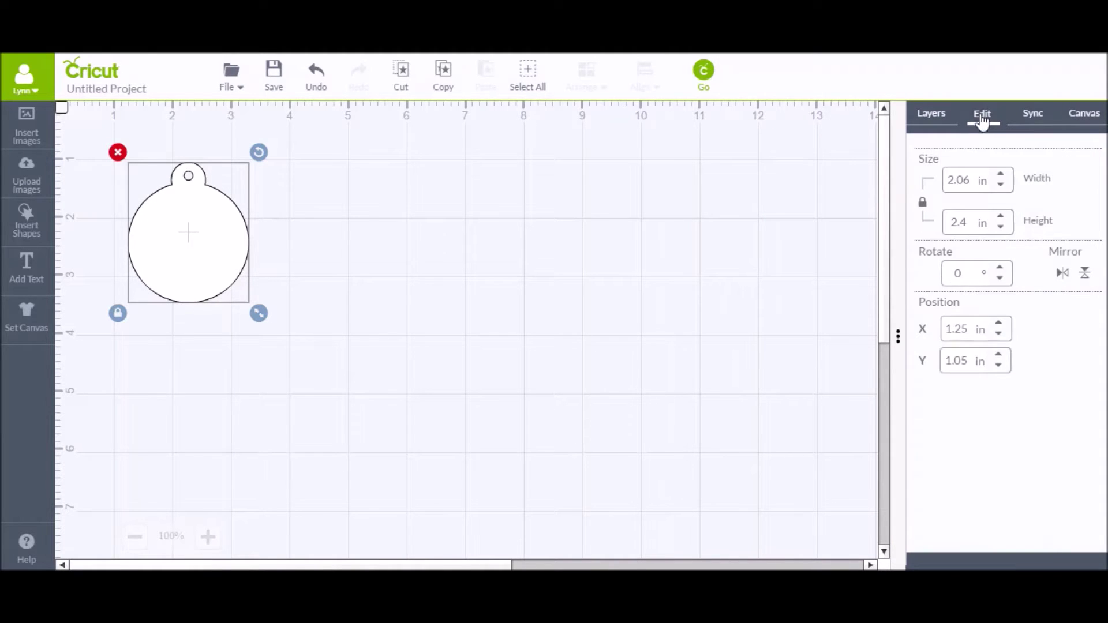
Step: Scale the white tag down from 2.06 × 2.4 in to 1.53 × 1.76 in
click(1001, 185)
click(1001, 185)
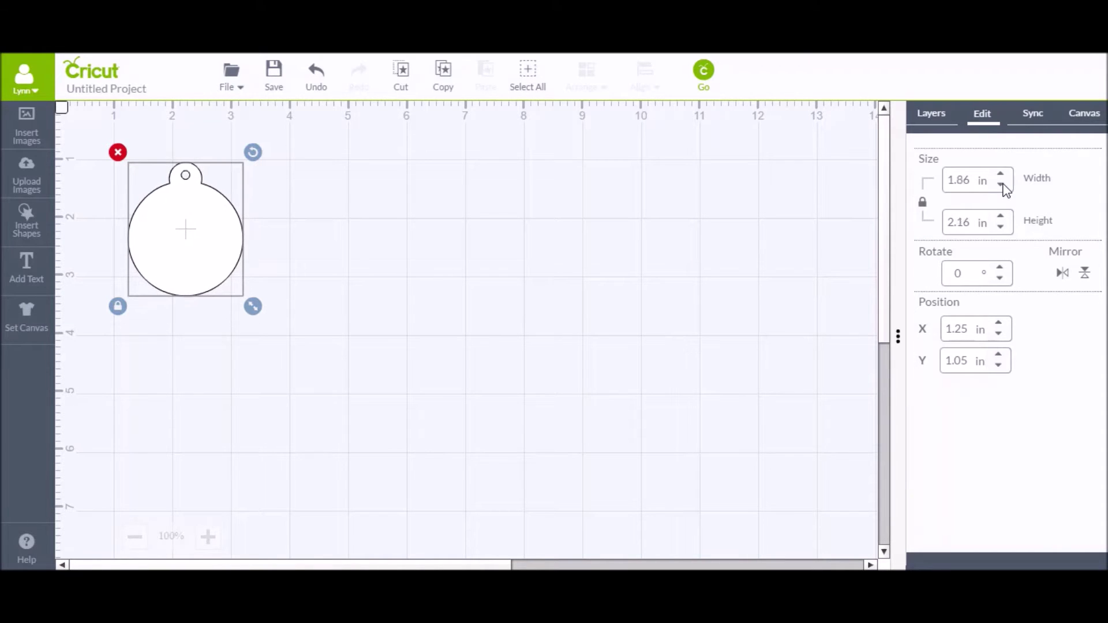
click(1001, 185)
click(1001, 185)
click(1001, 185)
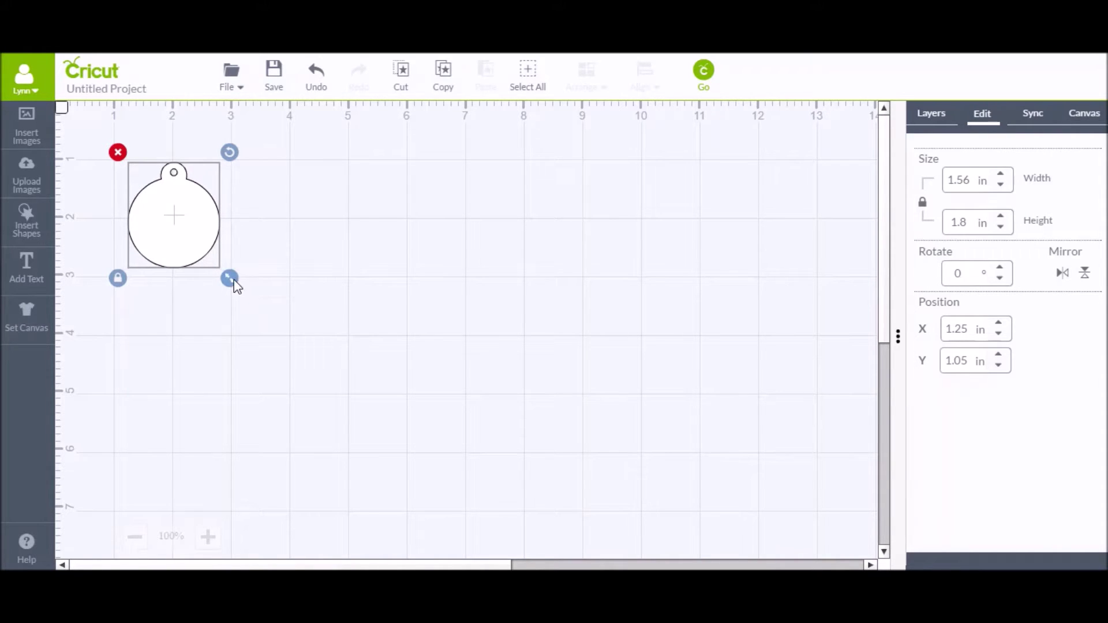
mouse_move(230, 279)
mouse_down()
mouse_move(223, 263)
mouse_move(227, 273)
mouse_up()
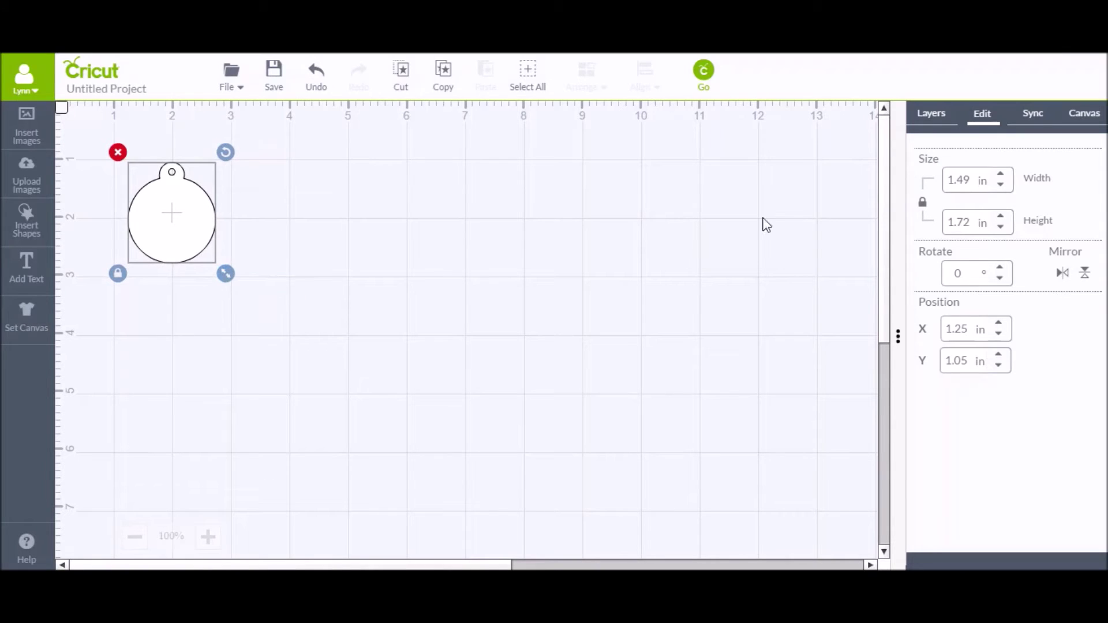
click(1002, 185)
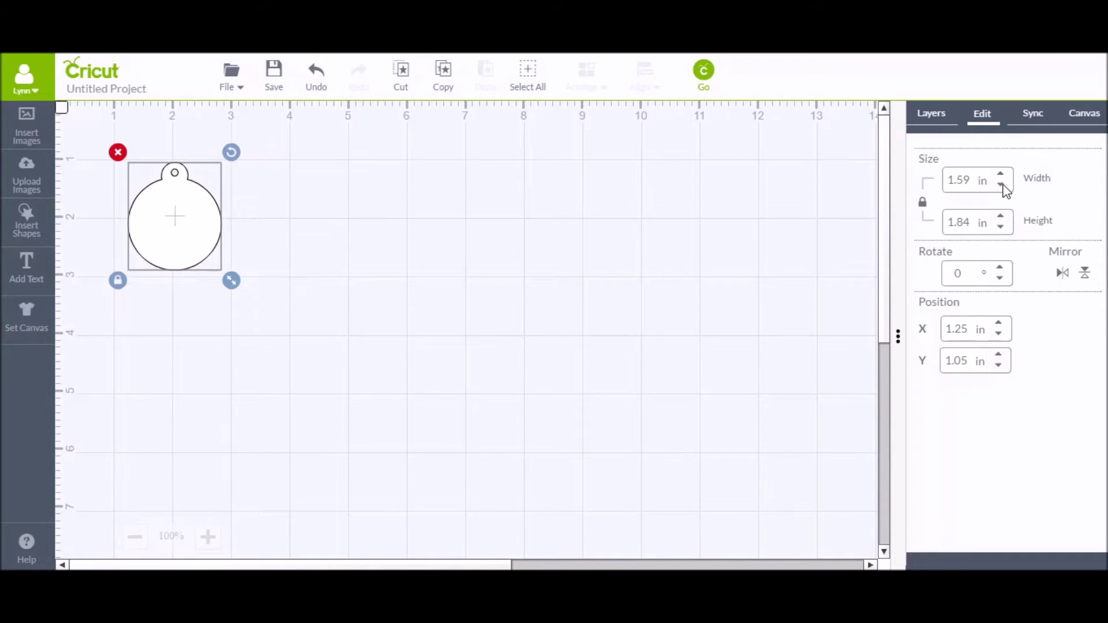
click(1002, 175)
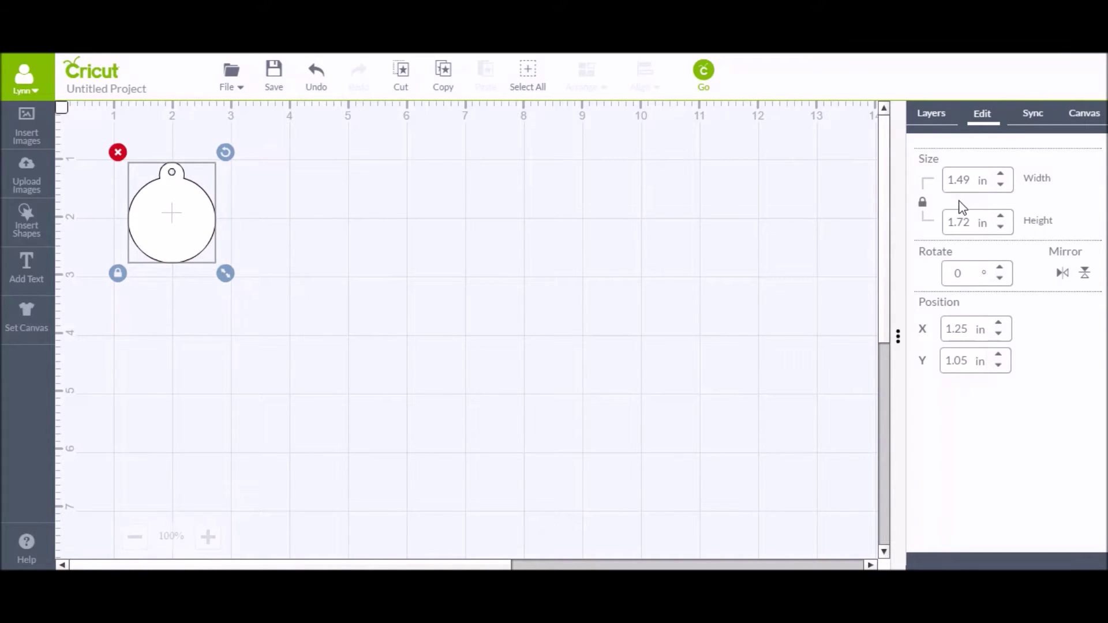
drag(229, 273, 232, 276)
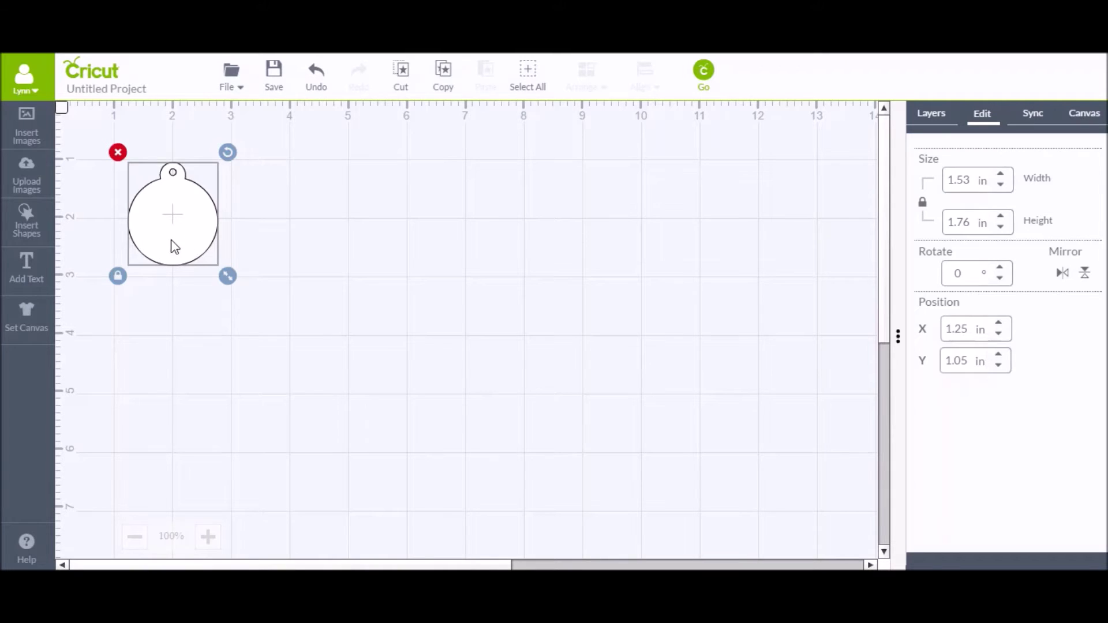
Step: Insert two 2.4 in dark grey circles and place them side by side near the canvas centre
click(29, 230)
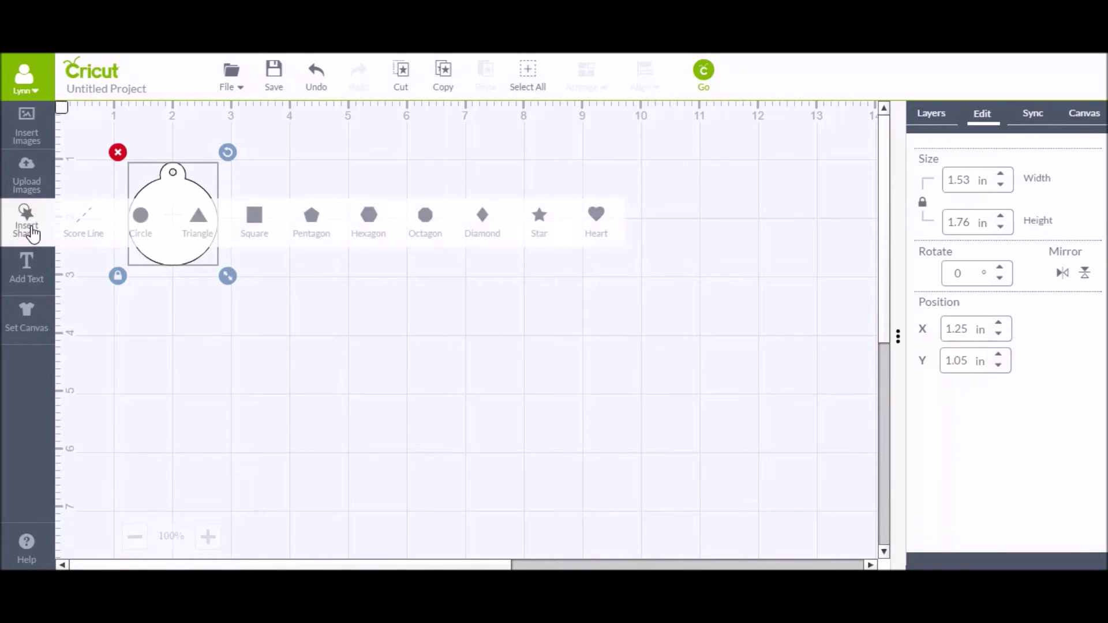
click(143, 222)
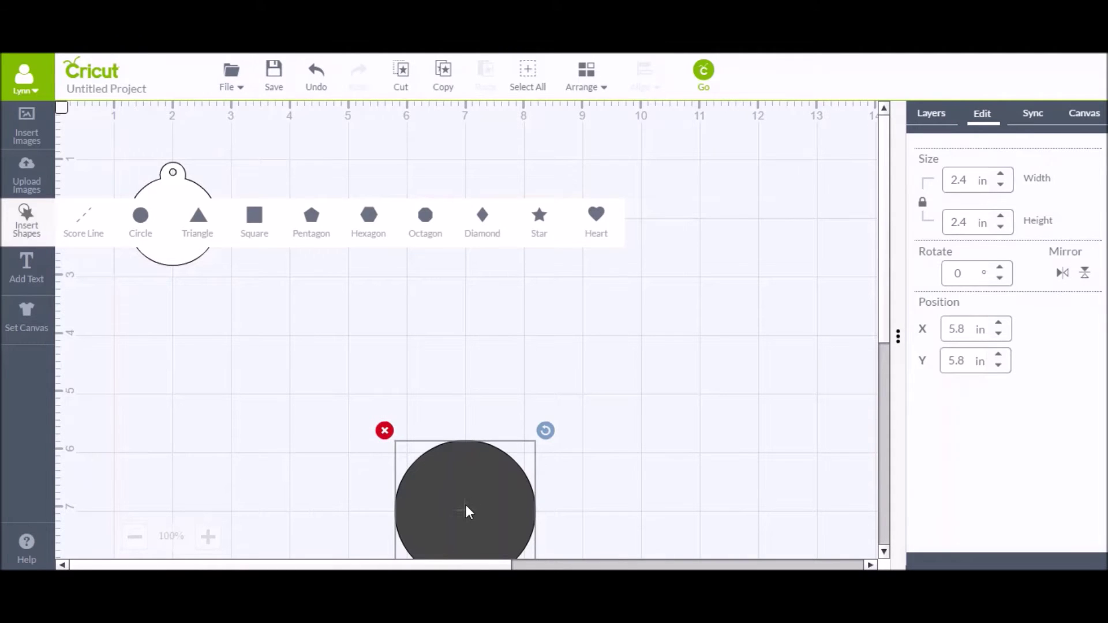
drag(465, 511, 522, 355)
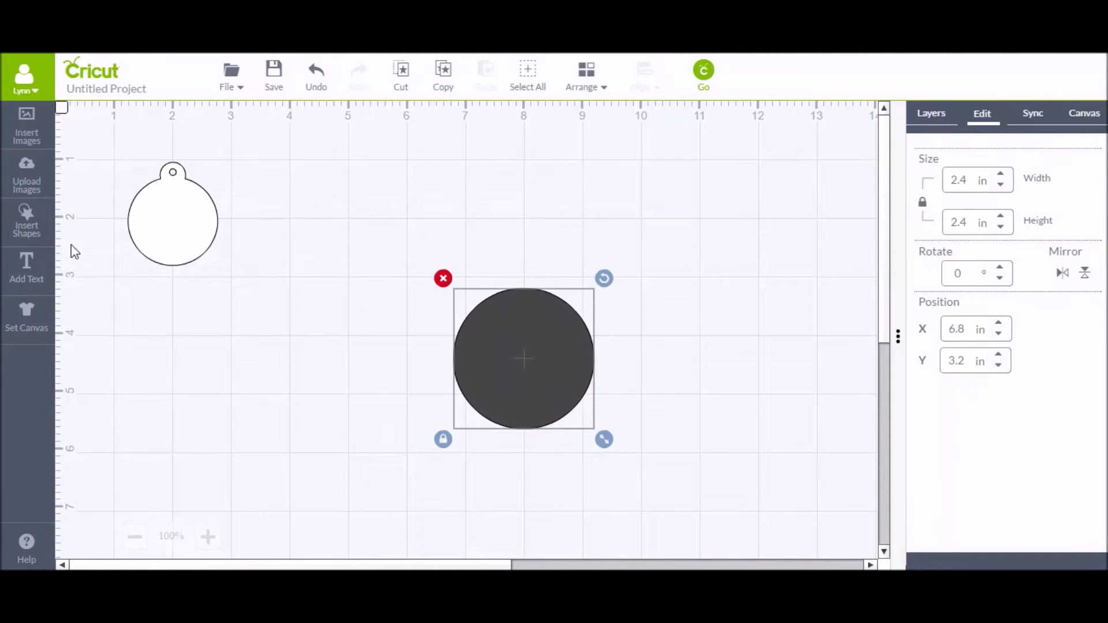
click(28, 231)
click(140, 219)
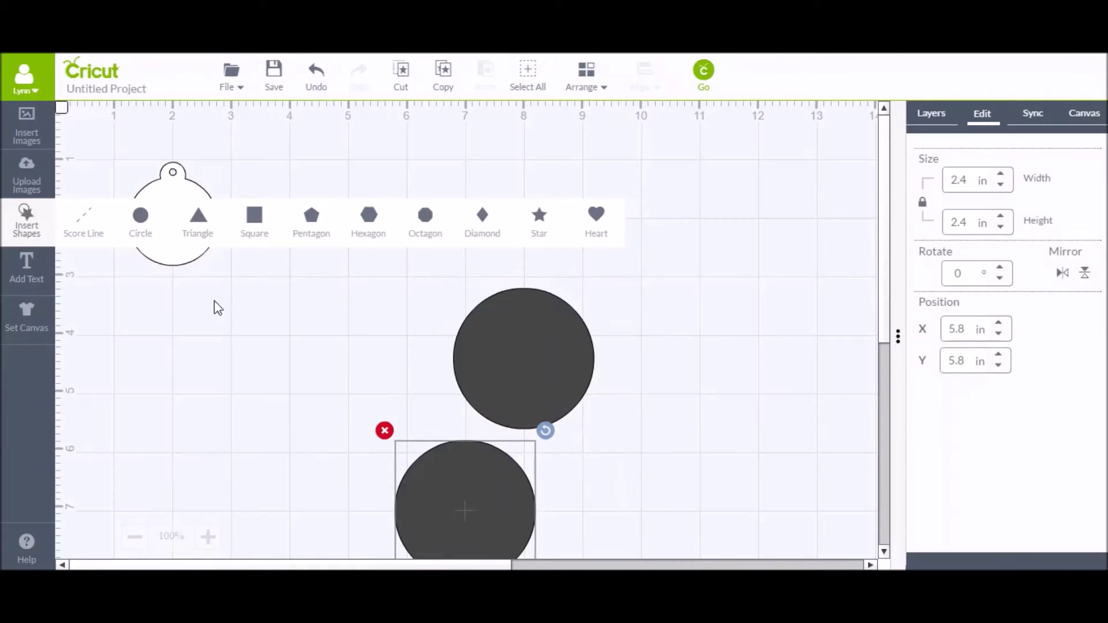
drag(460, 507, 675, 350)
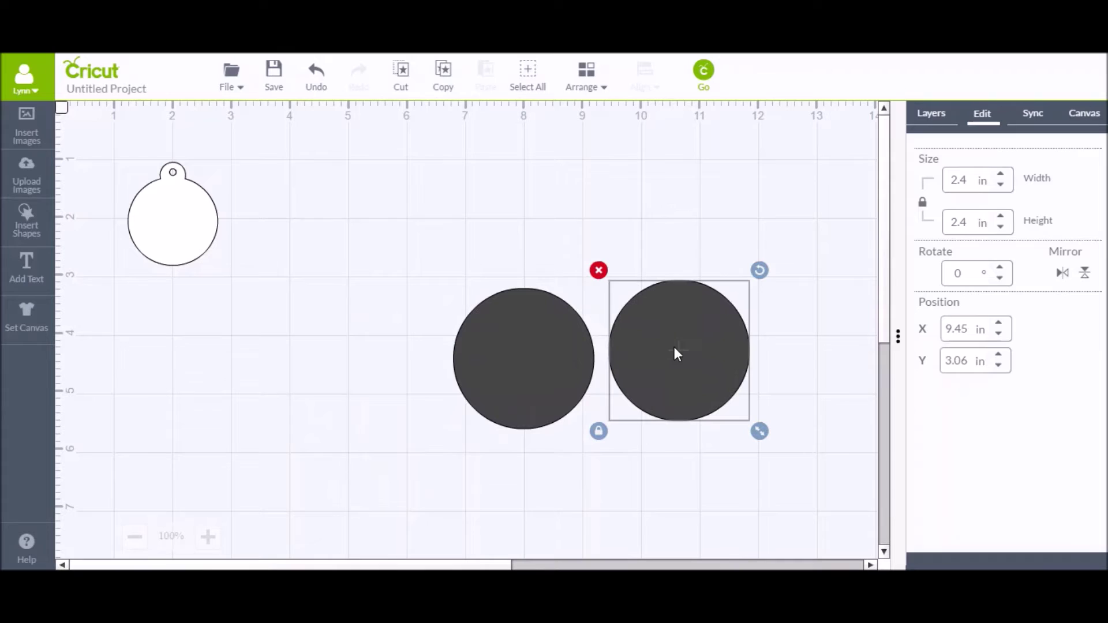
click(927, 115)
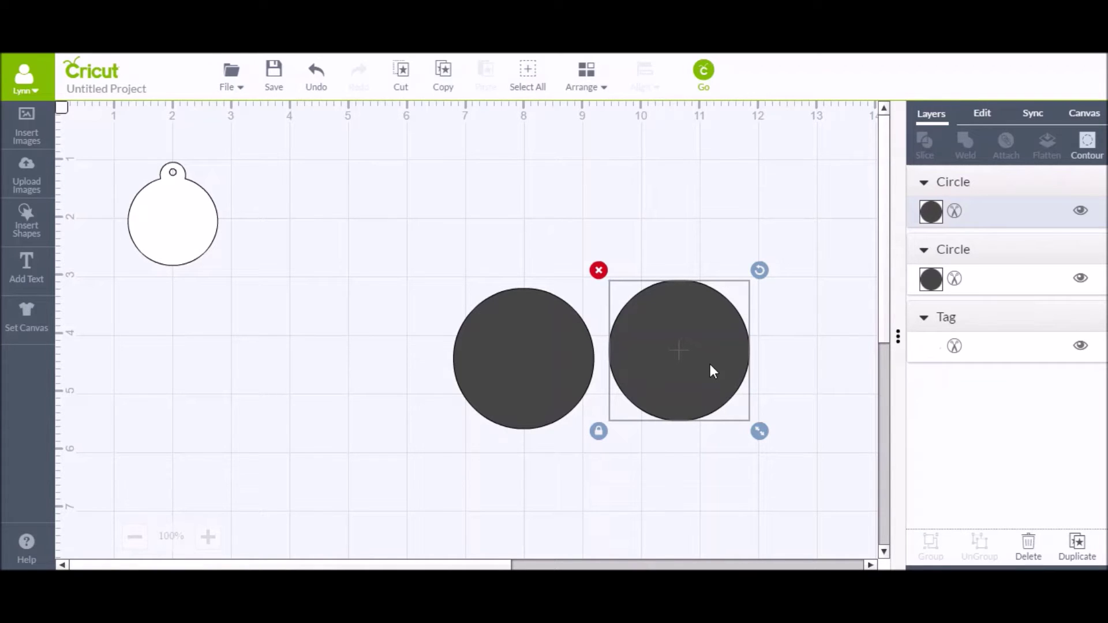
Step: Colour one circle Mango, shrink it to 2.34 in and move it over the dark circle
click(931, 212)
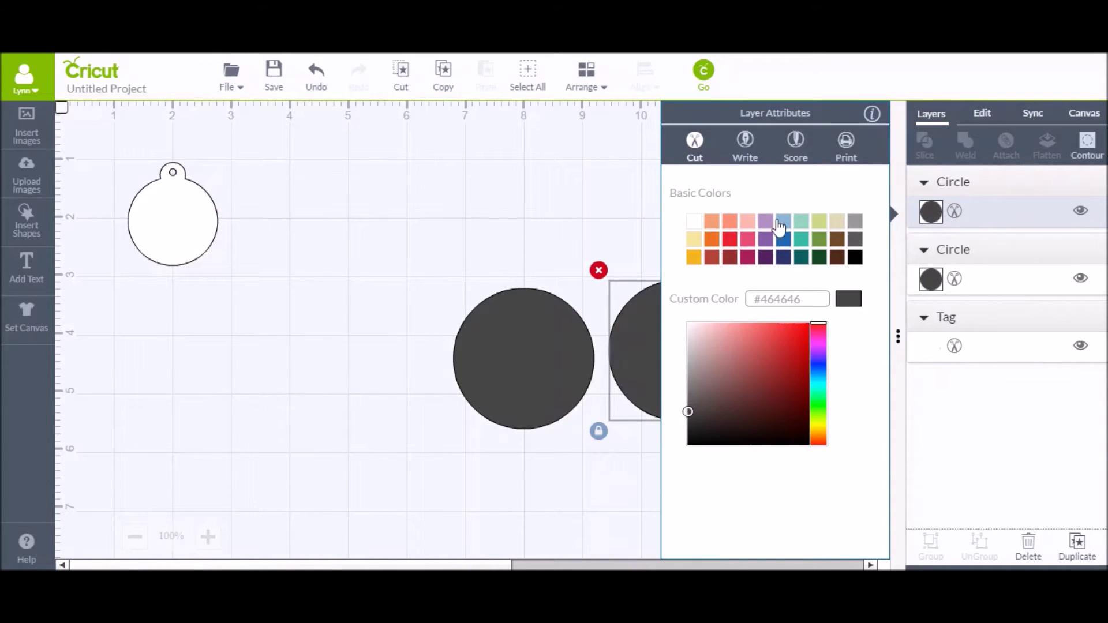
click(715, 230)
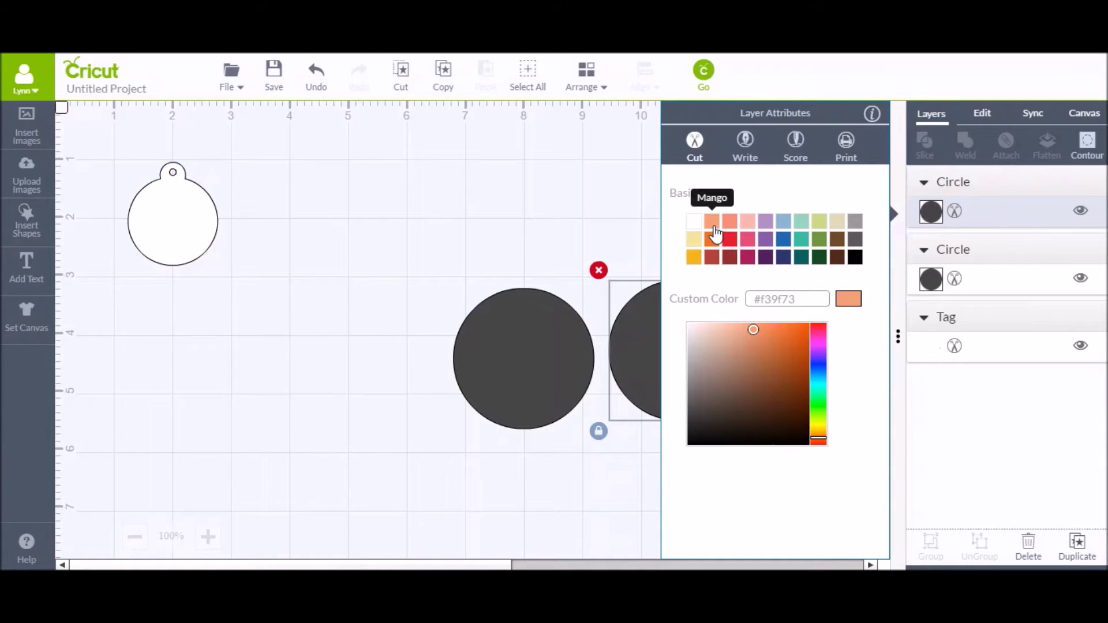
click(526, 192)
click(678, 341)
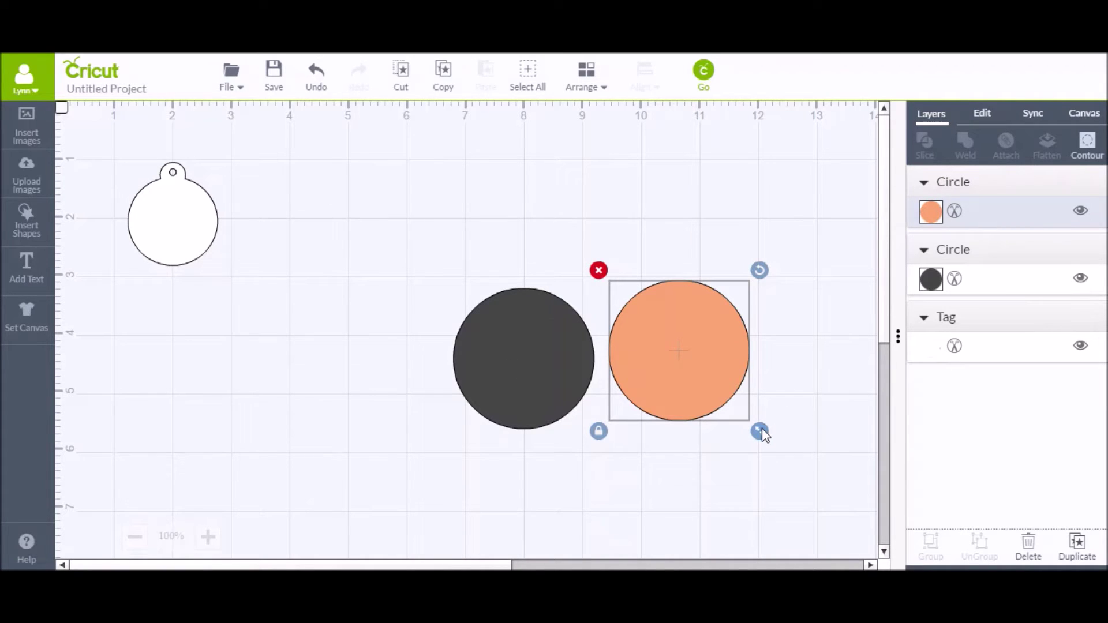
drag(760, 429, 758, 425)
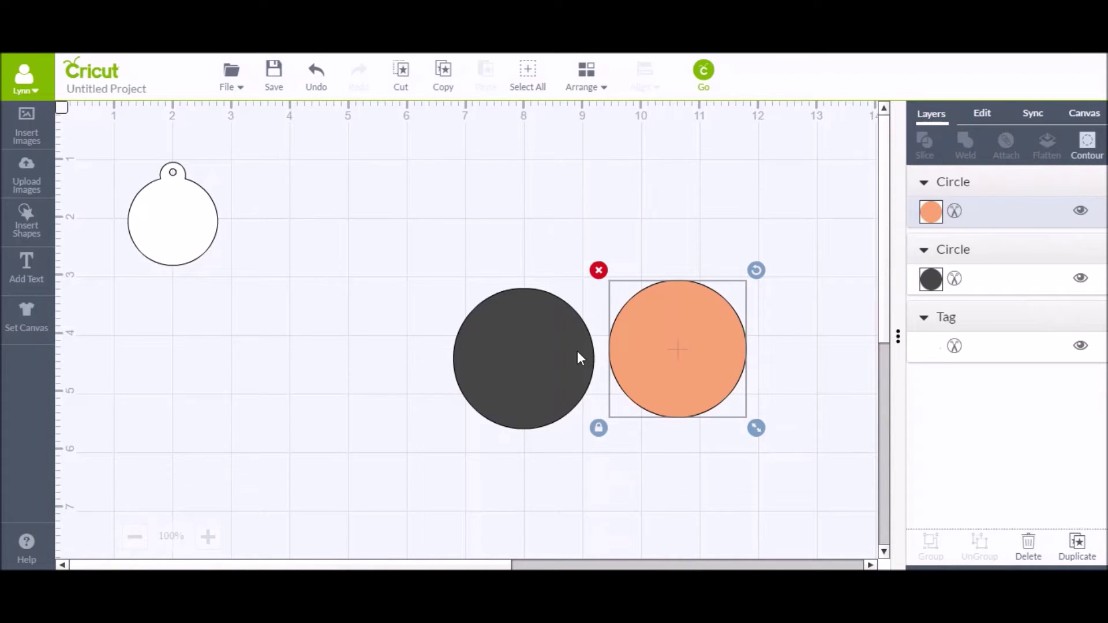
drag(666, 350, 513, 362)
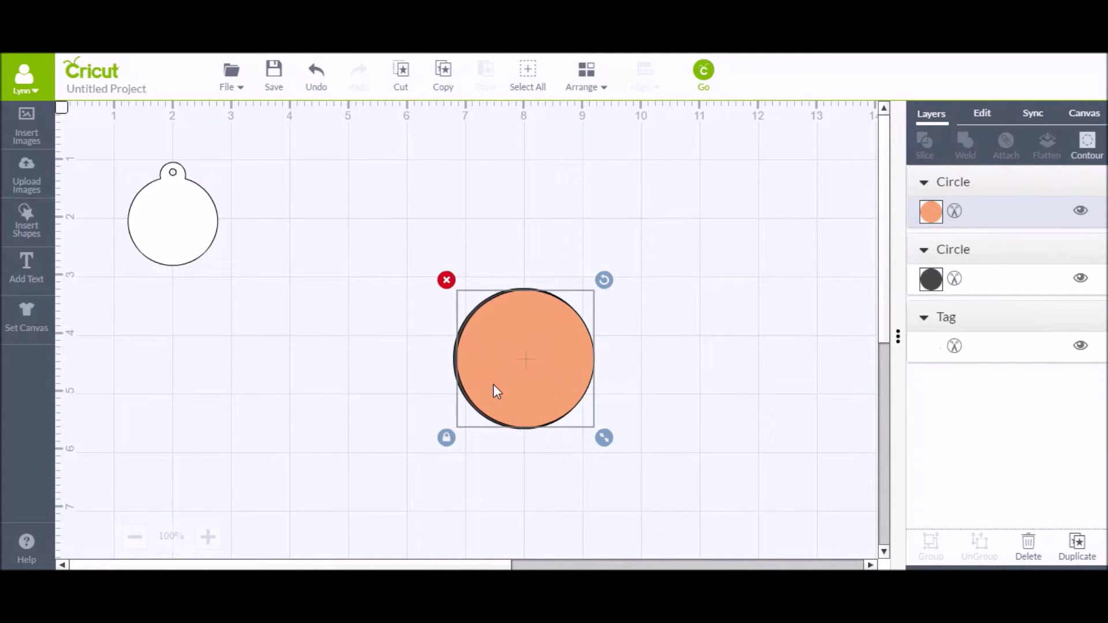
Step: Select both circles and align them to centre for an even dark rim
click(432, 279)
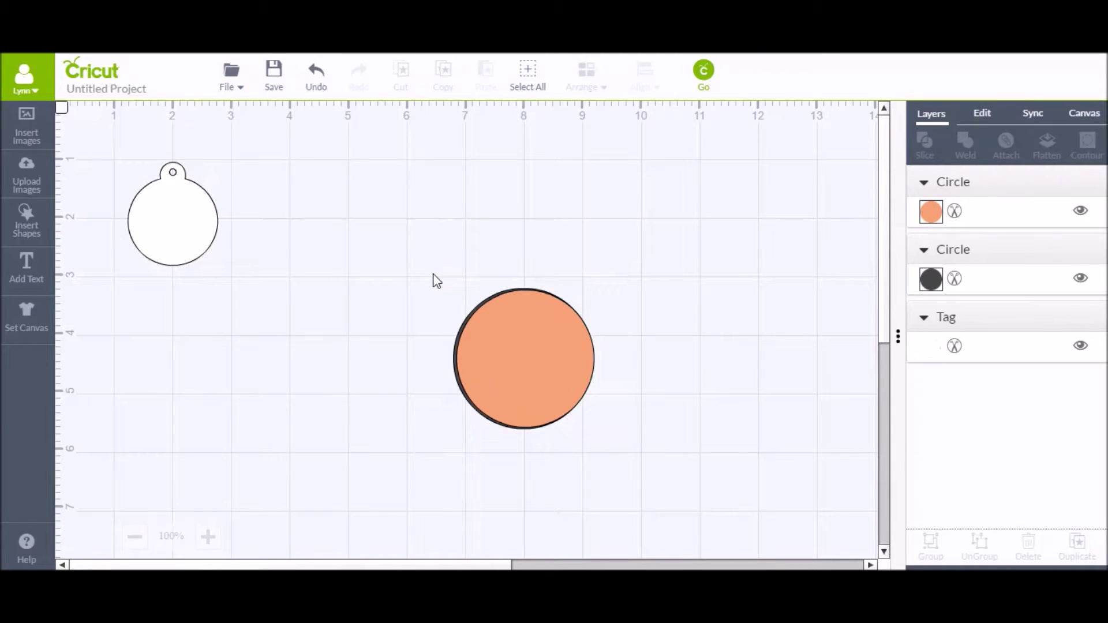
drag(429, 259, 631, 456)
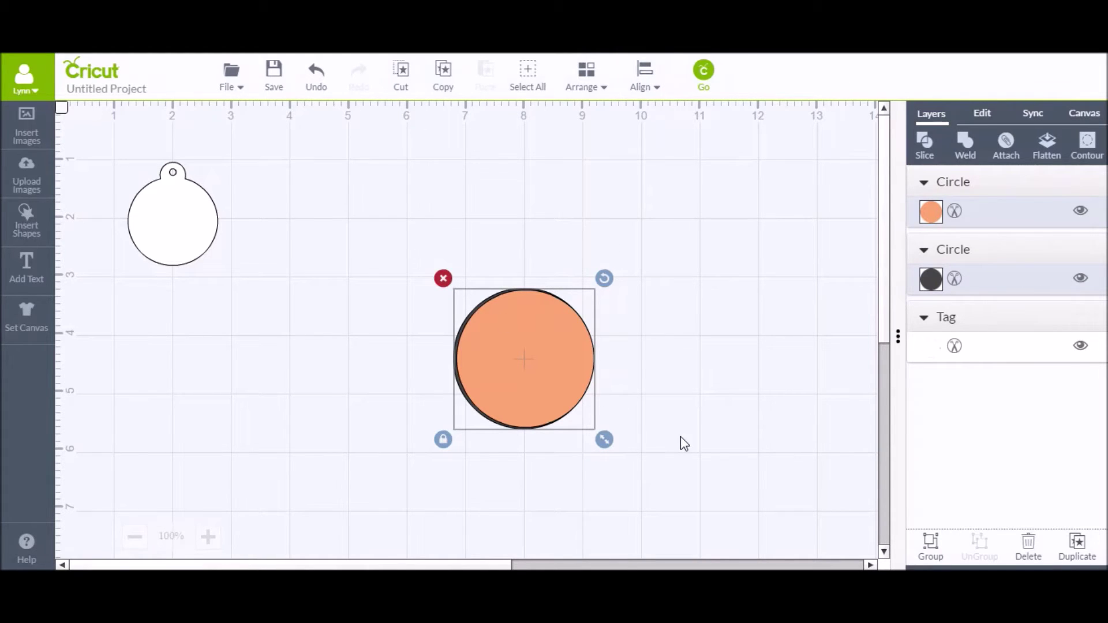
click(658, 95)
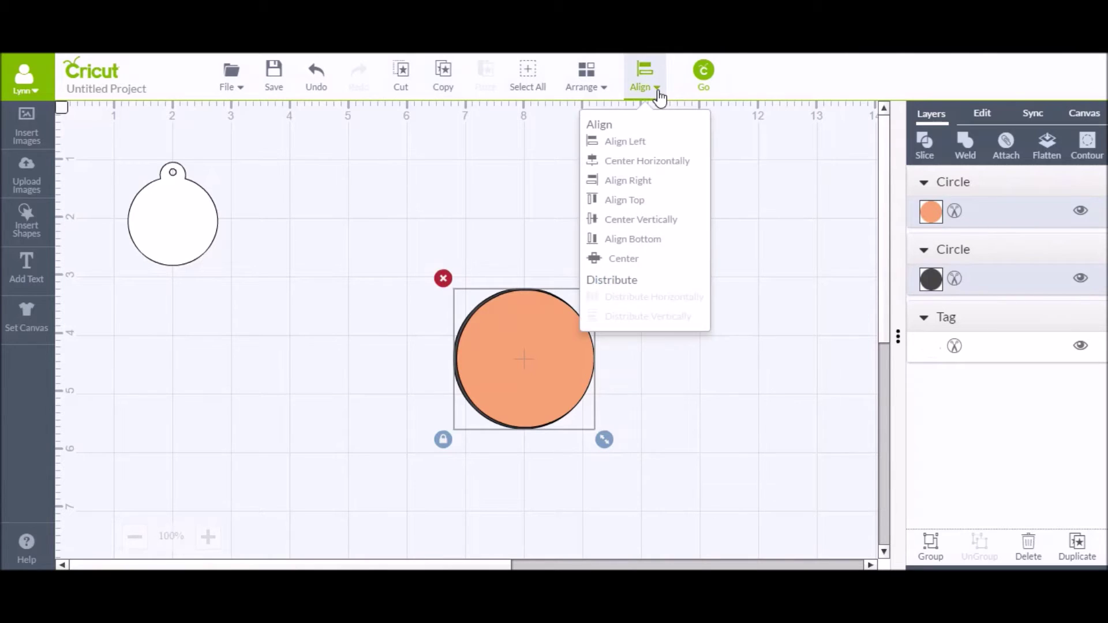
click(636, 262)
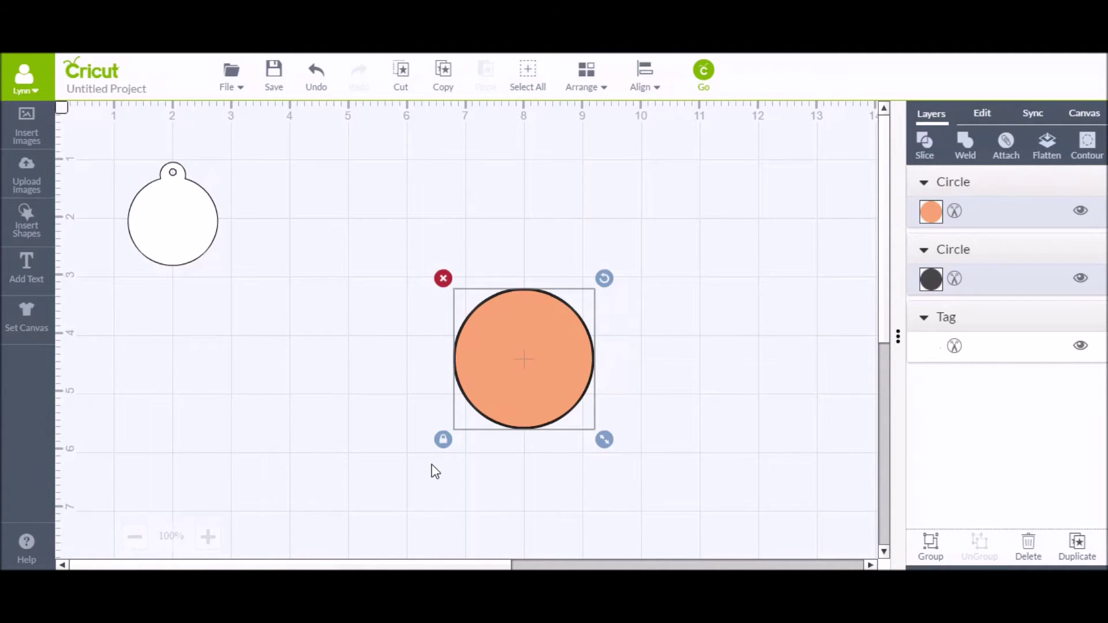
Step: Slice the two selected circles into Sliced Image D, C and A
click(924, 144)
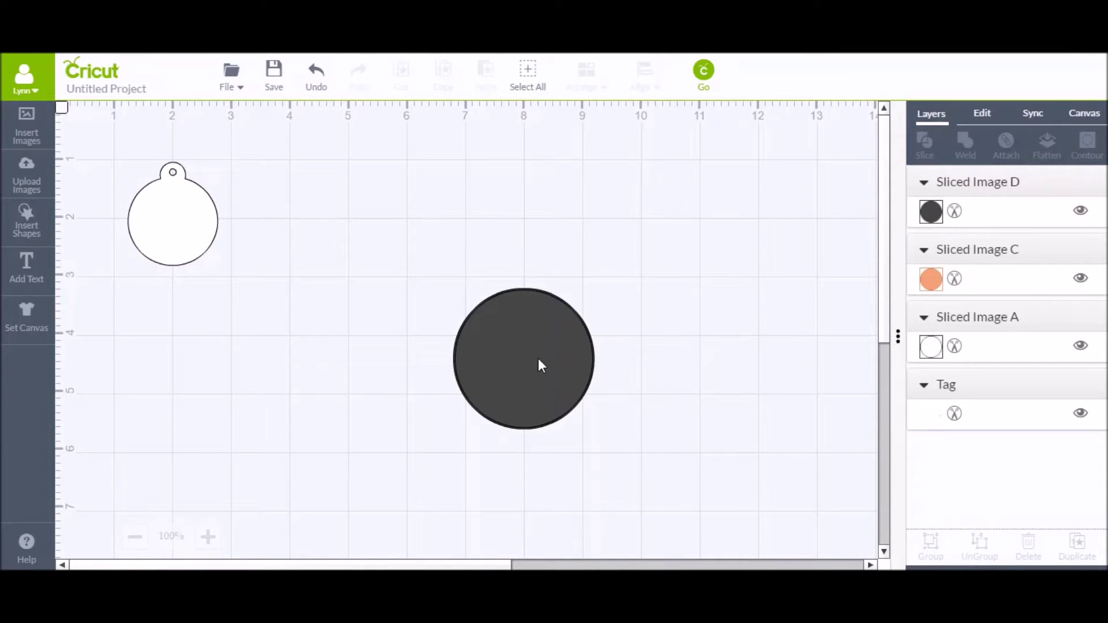
Step: Pull Sliced Images D and C off the ring and delete both
drag(512, 368, 707, 287)
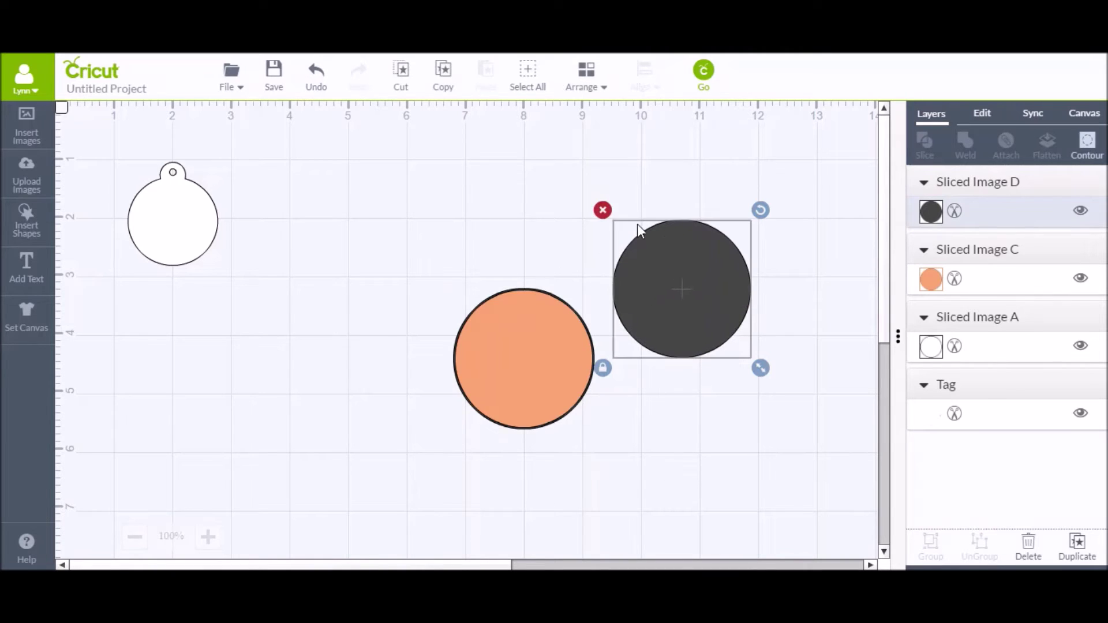
click(603, 211)
drag(516, 363, 710, 218)
click(641, 136)
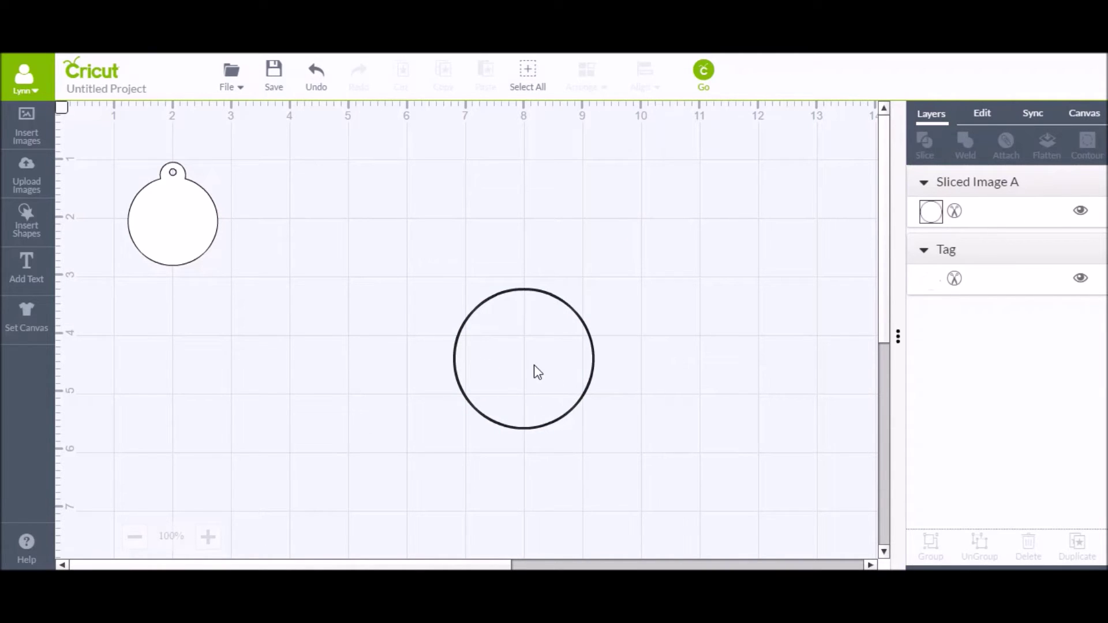
Step: Shrink the thin ring to about 1.47 in and centre it inside the round tag as an inner border
click(200, 221)
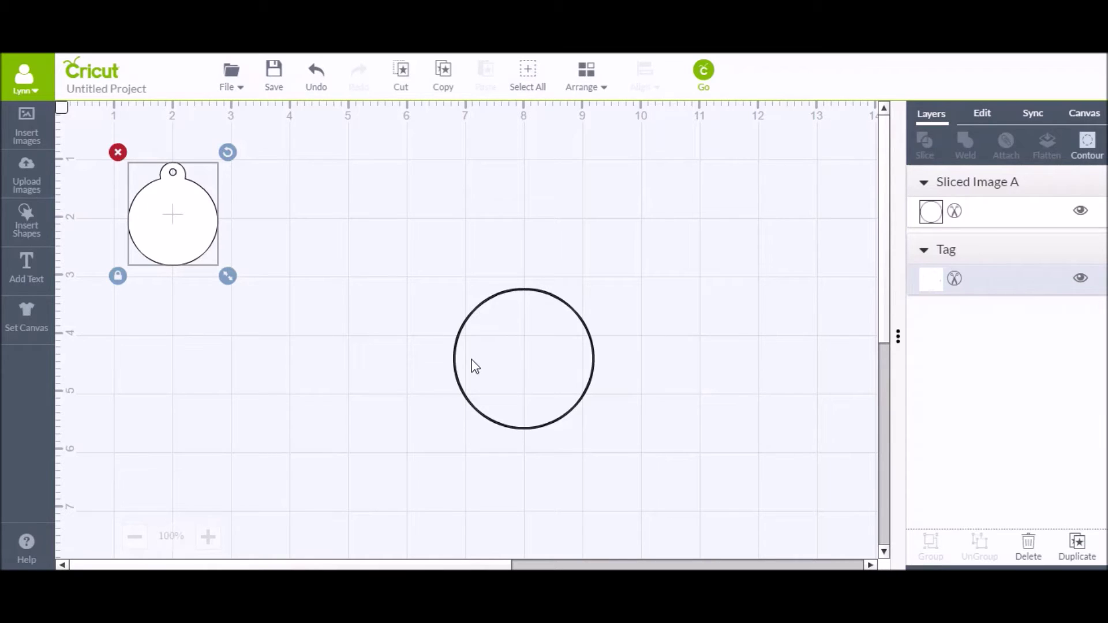
click(510, 354)
drag(606, 441, 607, 443)
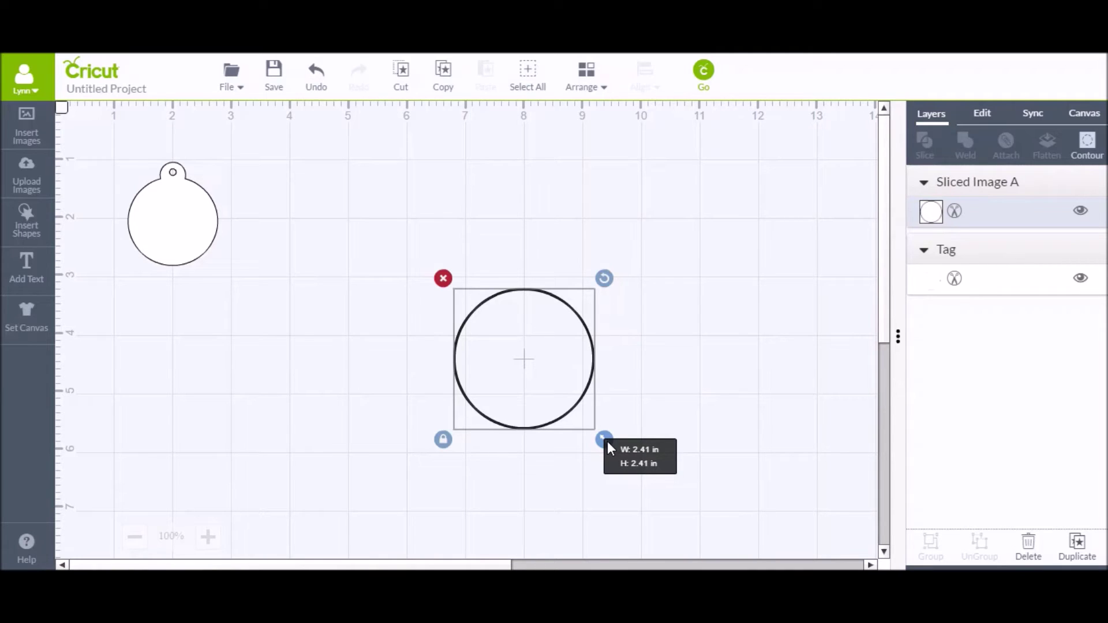
drag(607, 441, 566, 386)
drag(494, 329, 172, 223)
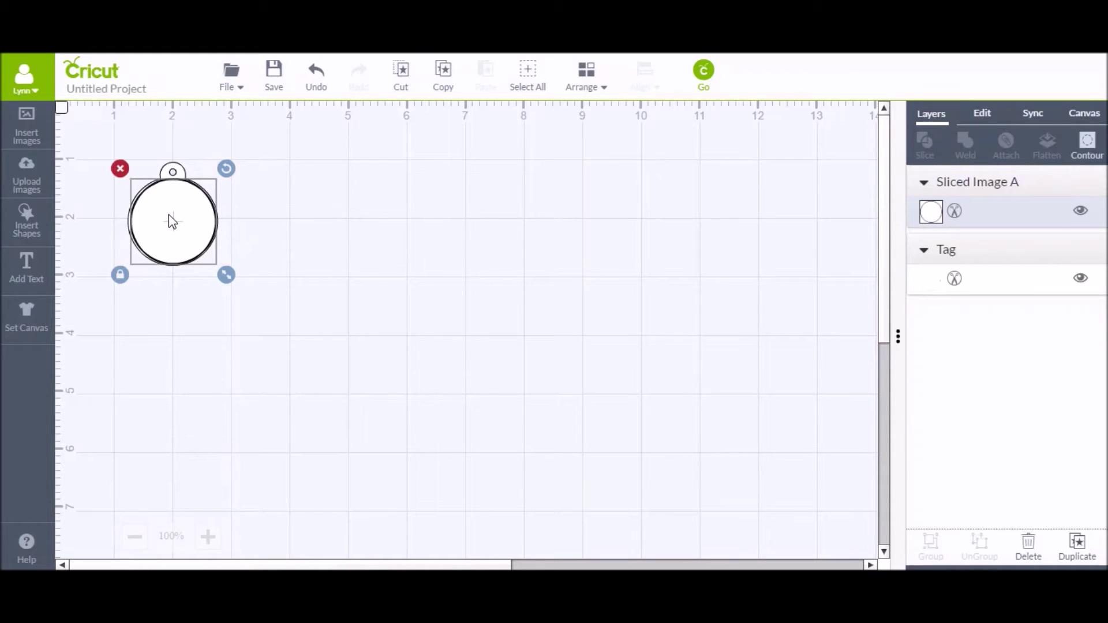
drag(176, 224, 173, 227)
click(407, 333)
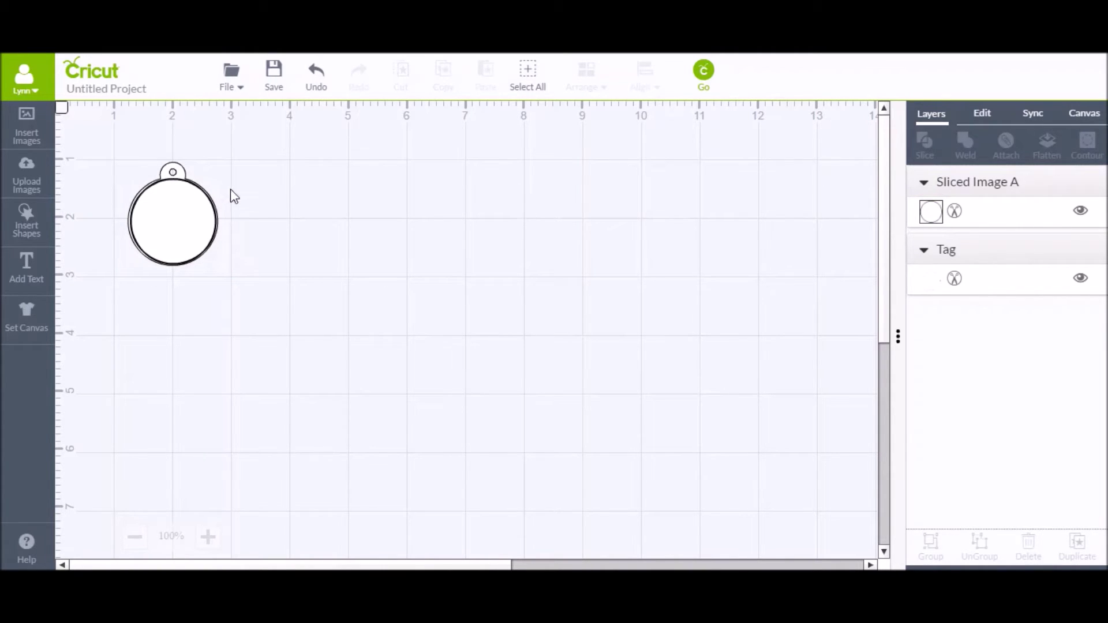
Step: Add a text box reading 'orange' on one line and 'marmalade' on the next
click(27, 277)
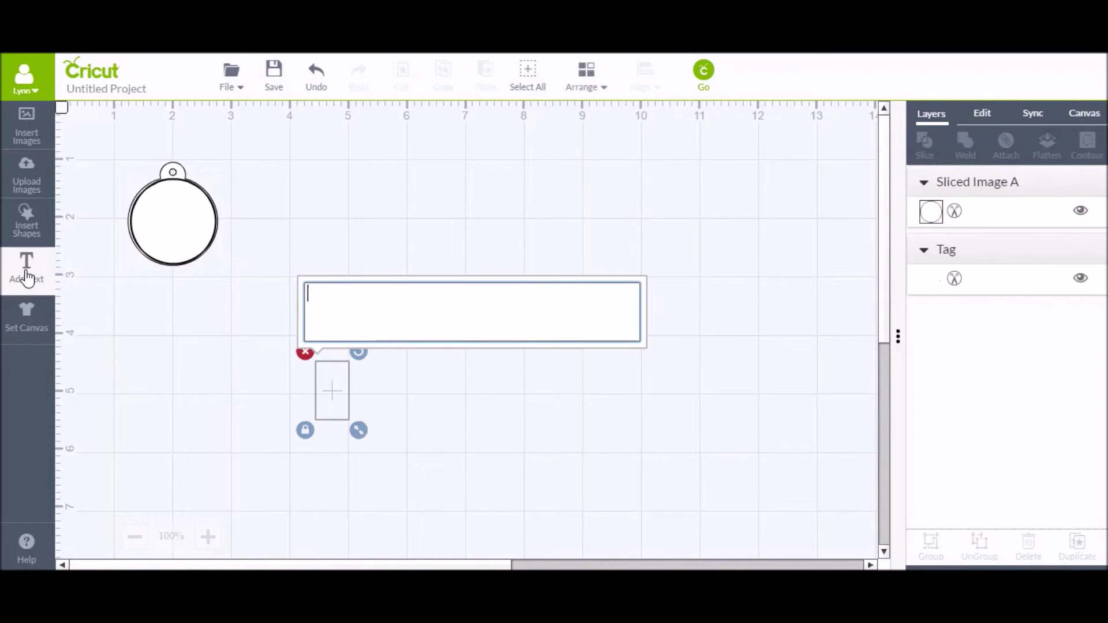
text(orange)
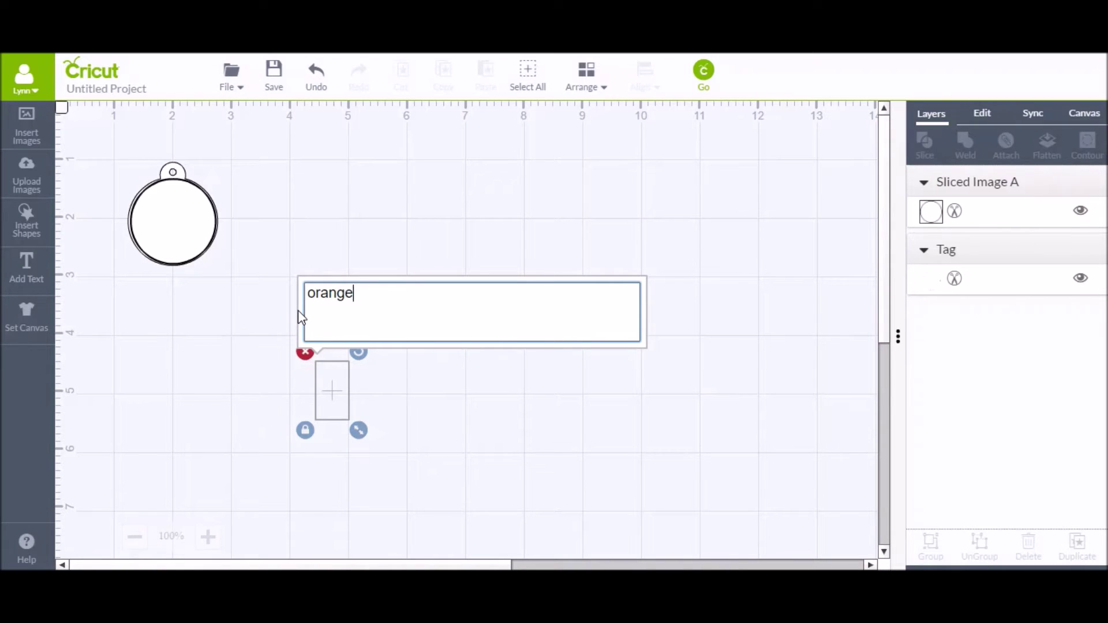
key(Return)
text(marmalade)
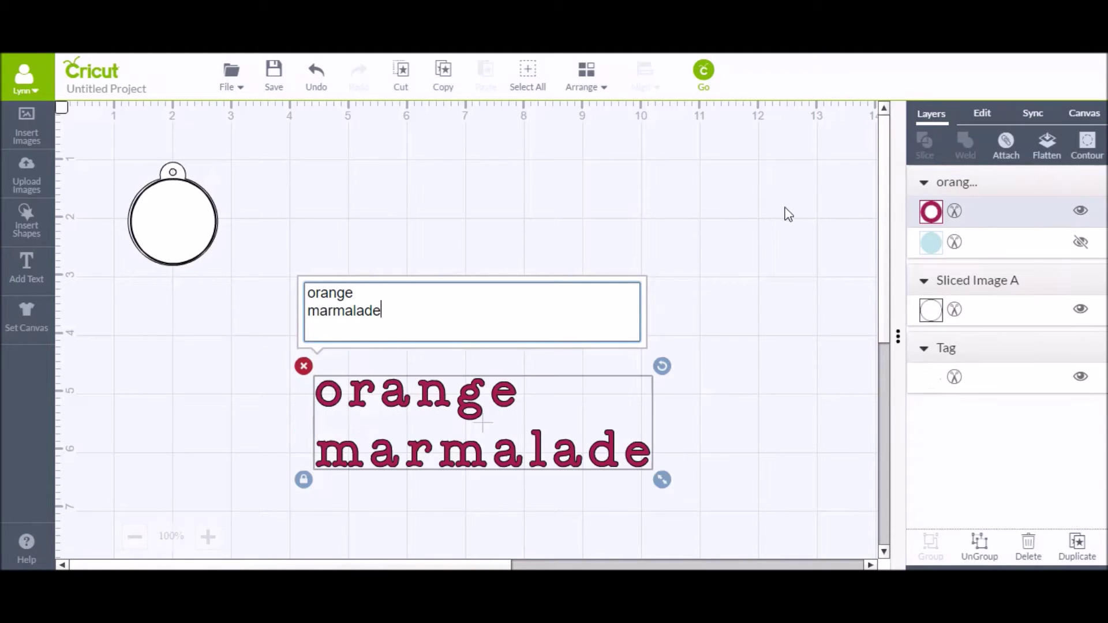
Step: Filter fonts to writing styles and apply Thoughts & Phrases - Emiline to the text
click(981, 113)
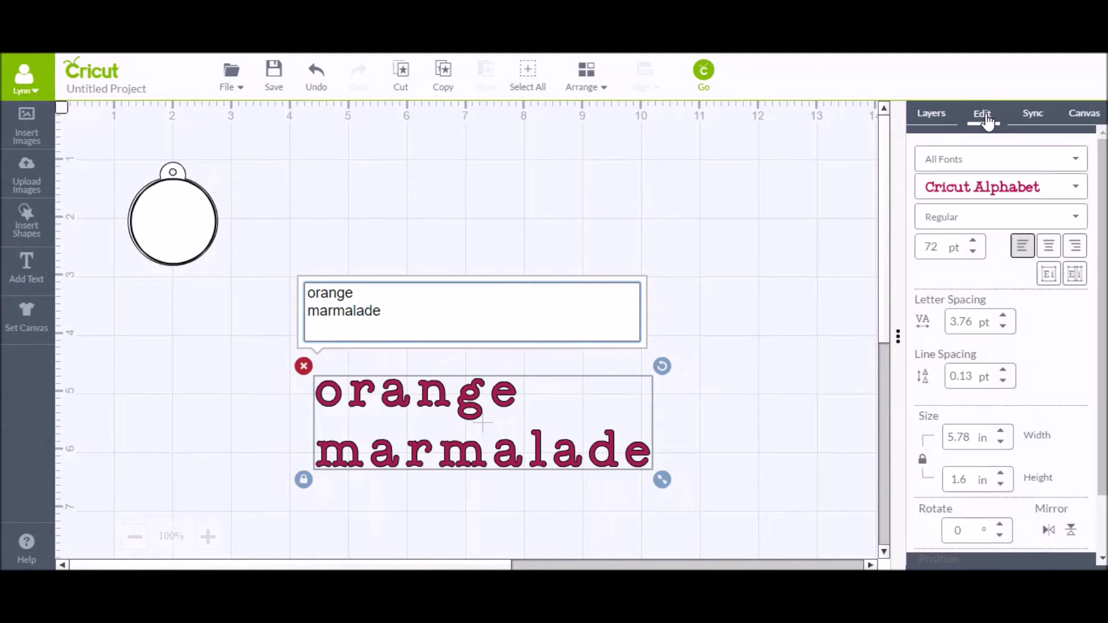
click(993, 169)
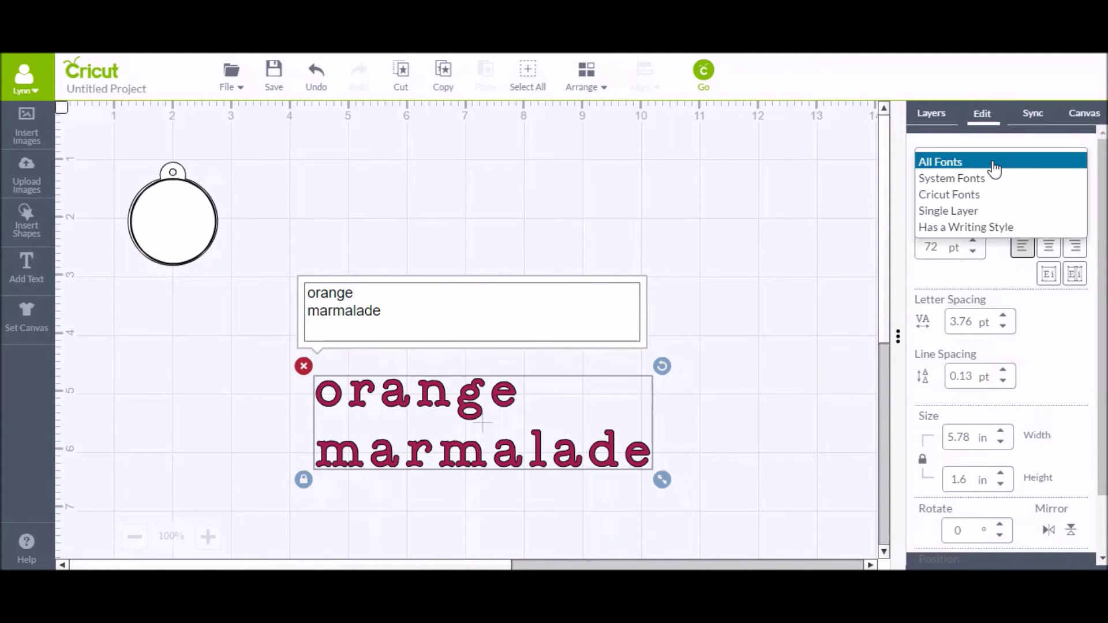
click(975, 228)
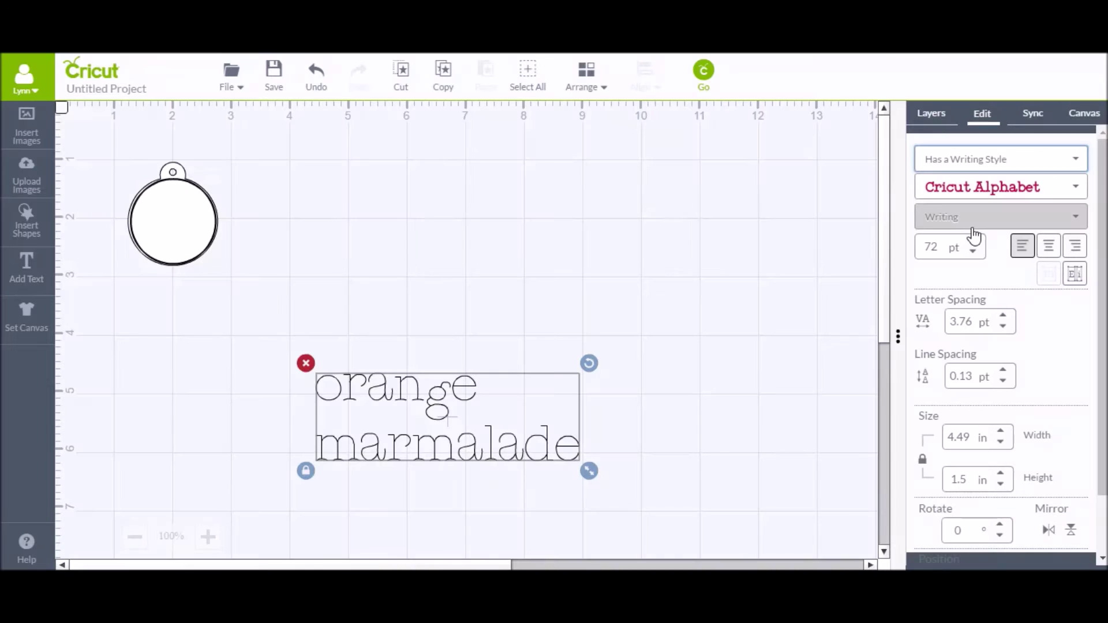
click(1020, 193)
scroll(1025, 347, down, 5)
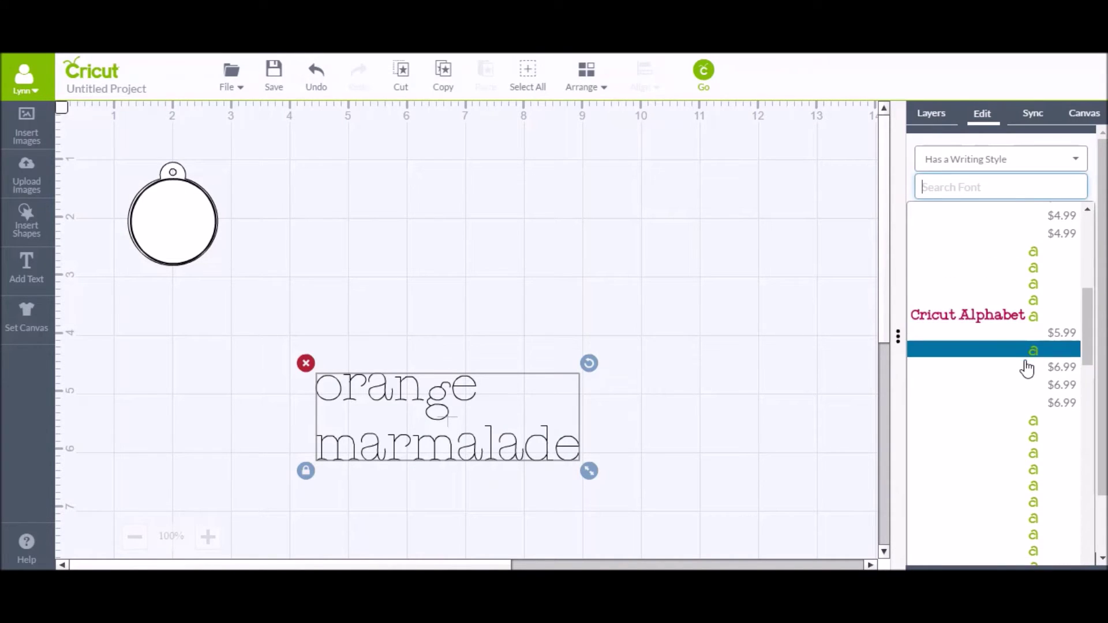
scroll(1021, 375, down, 10)
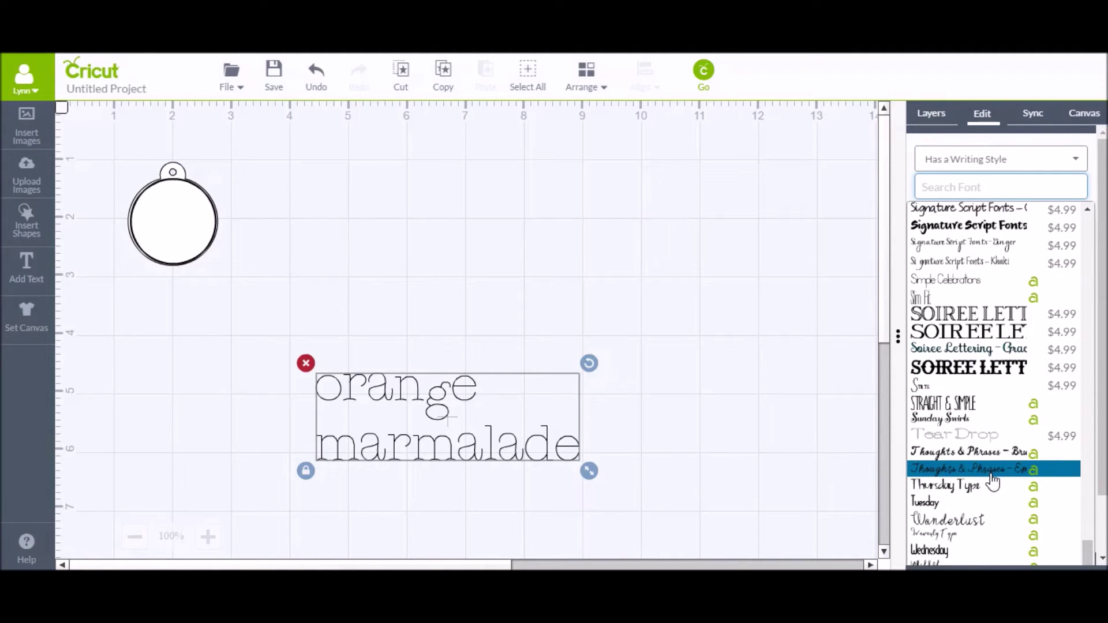
click(993, 468)
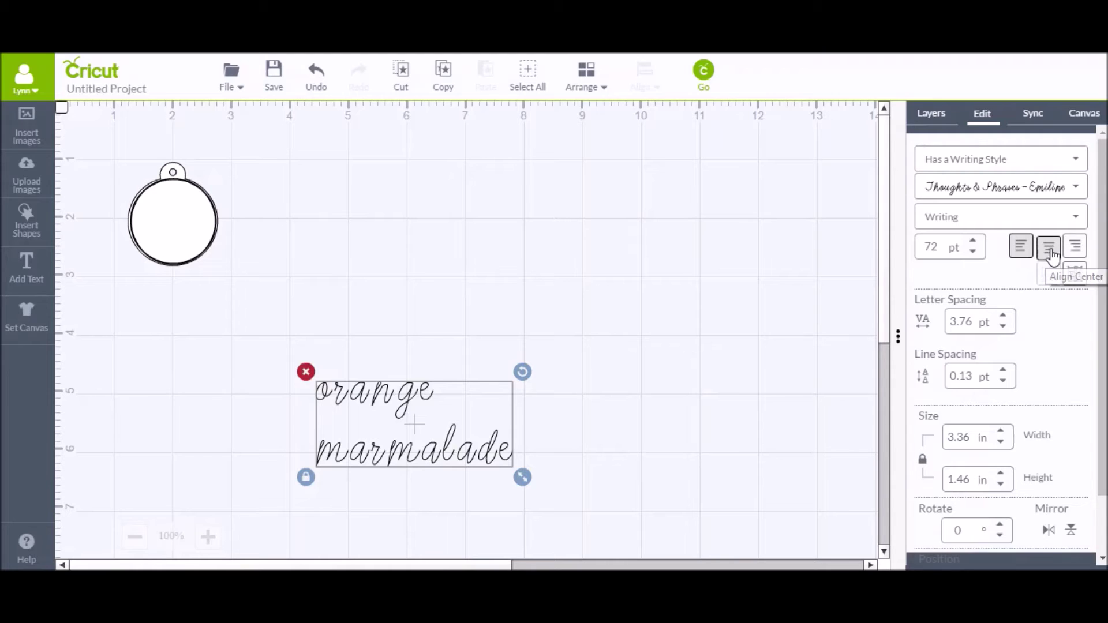
Step: Centre-align the text, set letter spacing to -0.24 pt and line spacing to -0.87 pt
click(1049, 248)
scroll(589, 427, down, 1)
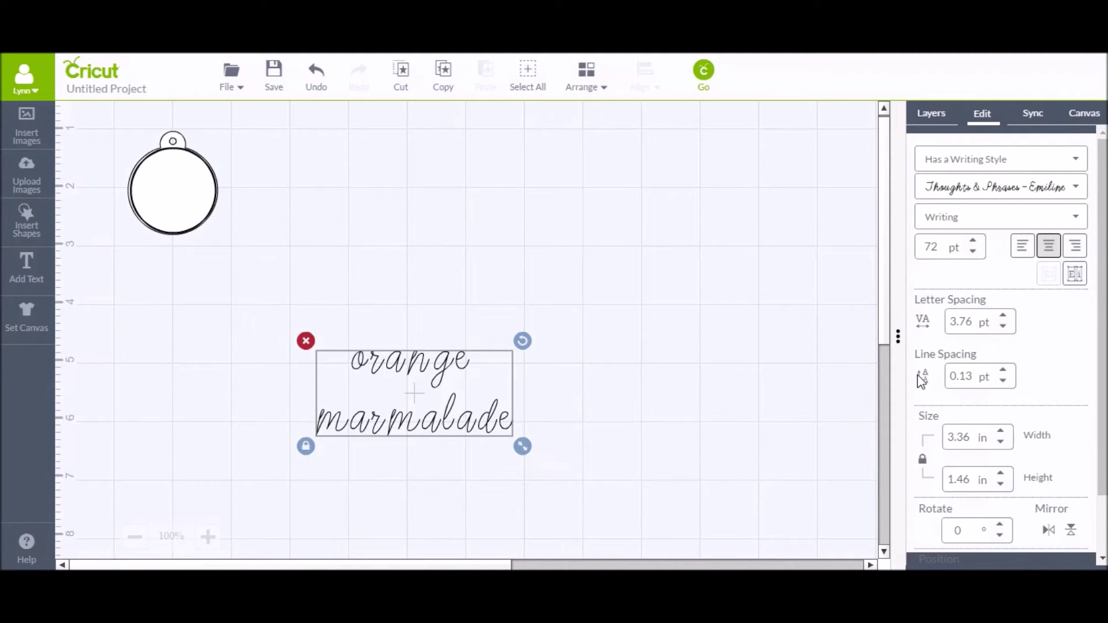
click(1004, 327)
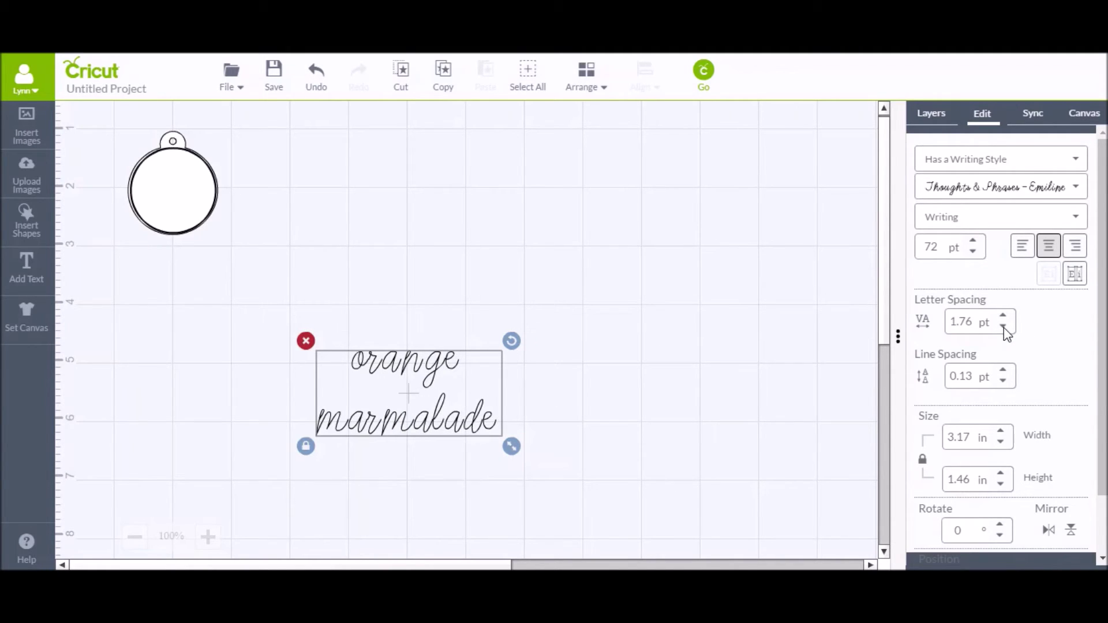
click(1004, 327)
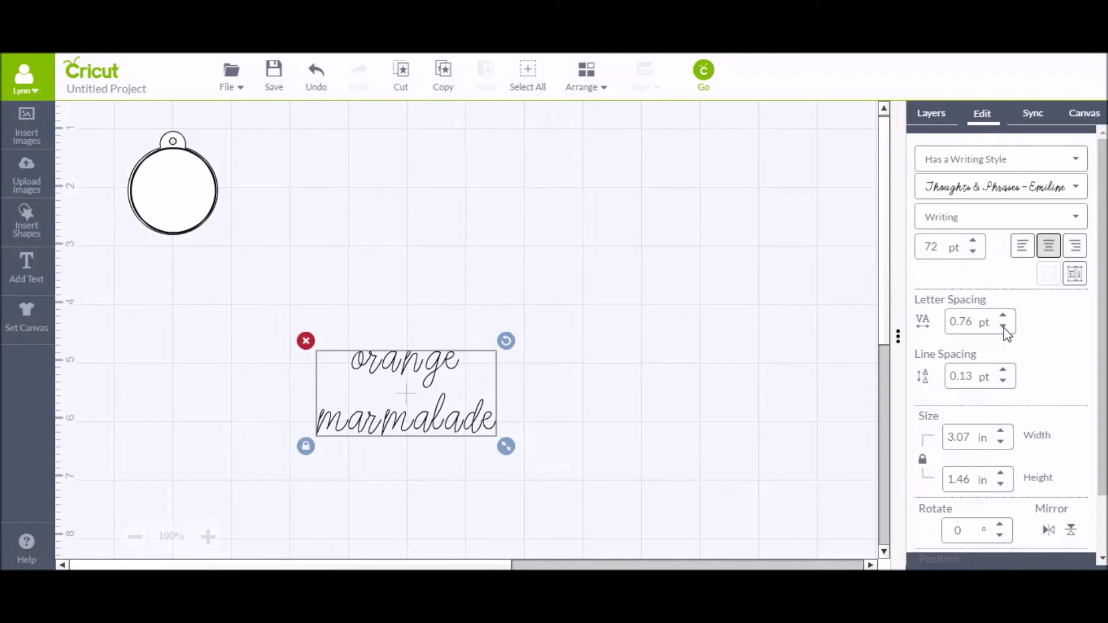
click(1004, 328)
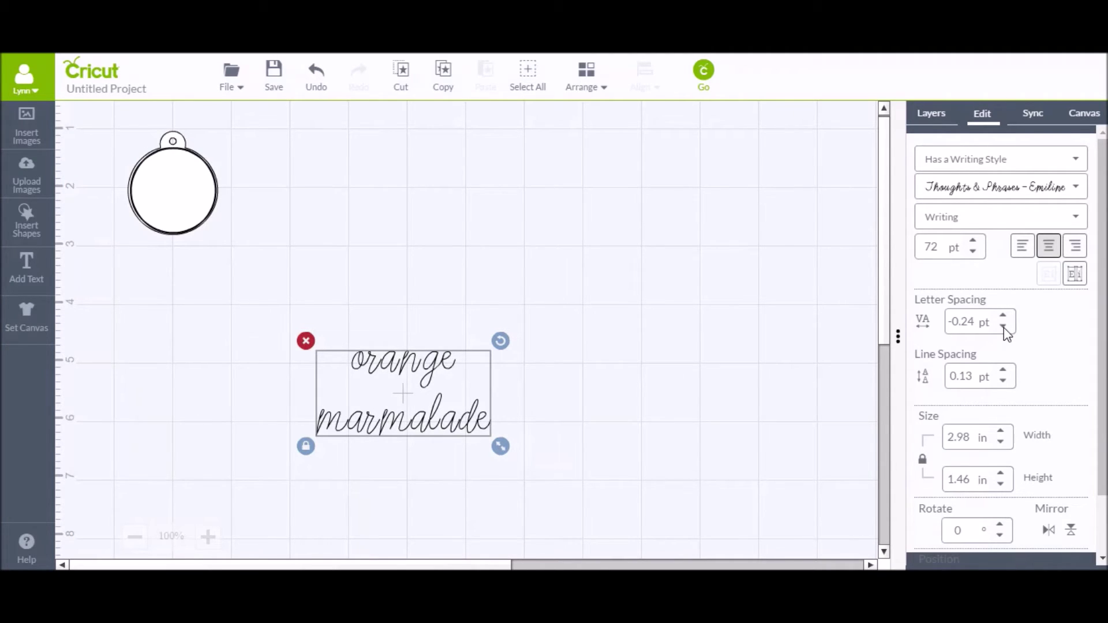
click(1003, 328)
click(1004, 381)
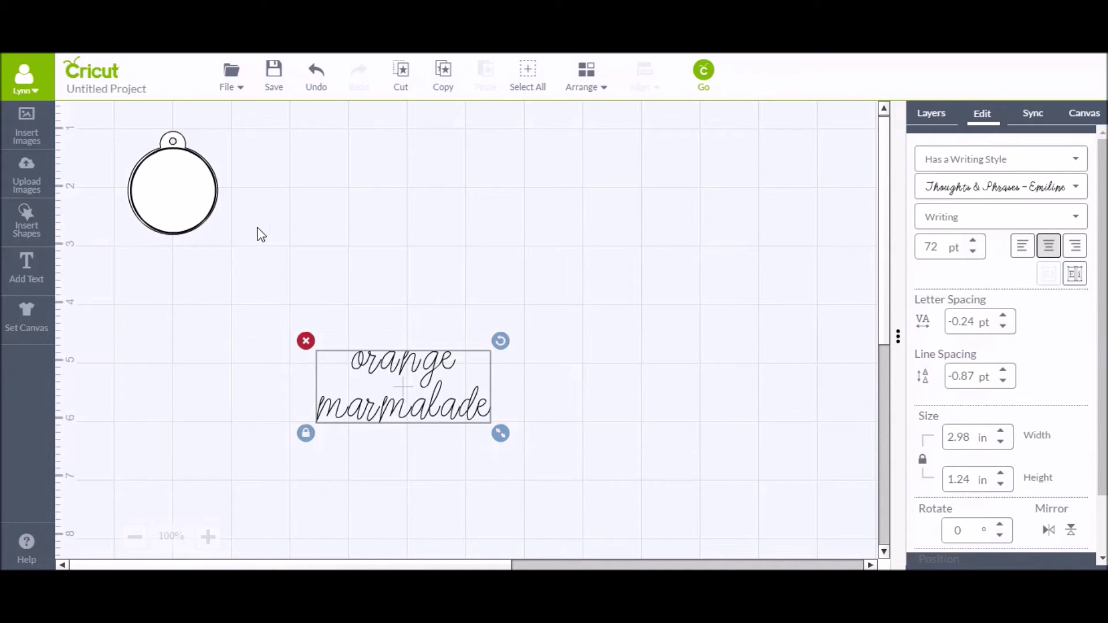
Step: Shrink the 'orange marmalade' text and position it centred inside the ringed tag
drag(505, 437, 414, 399)
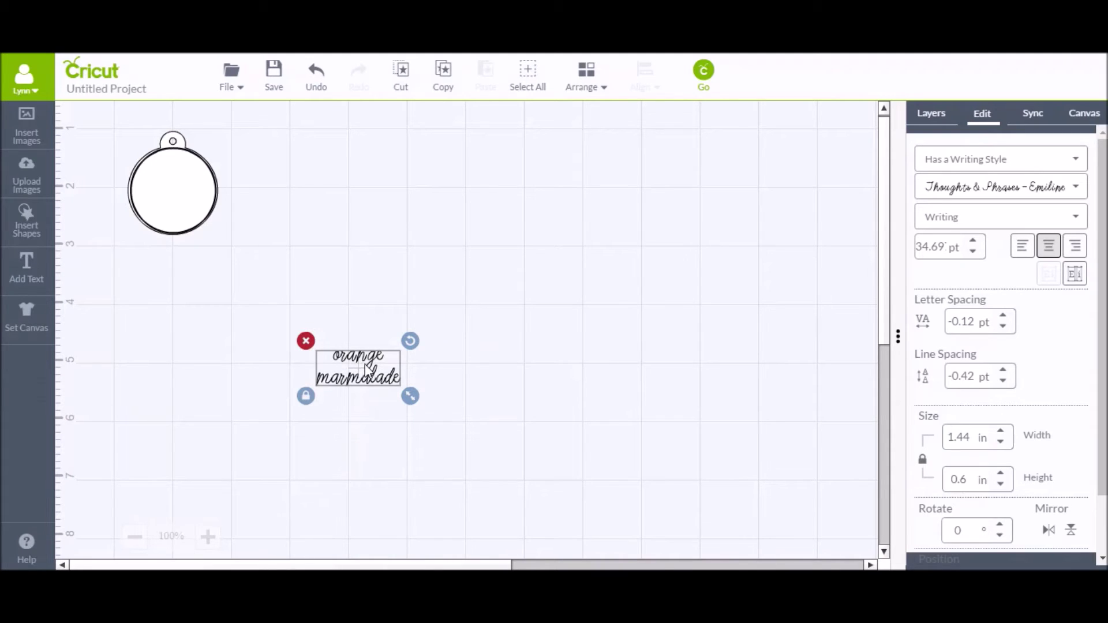
click(387, 474)
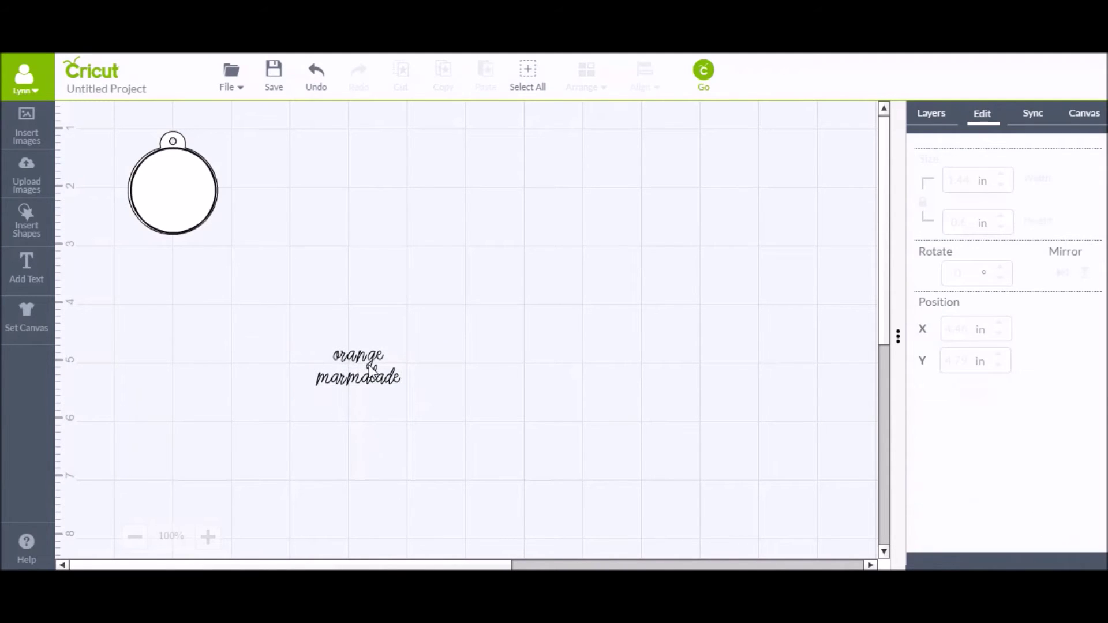
drag(371, 366, 175, 191)
drag(226, 219, 222, 216)
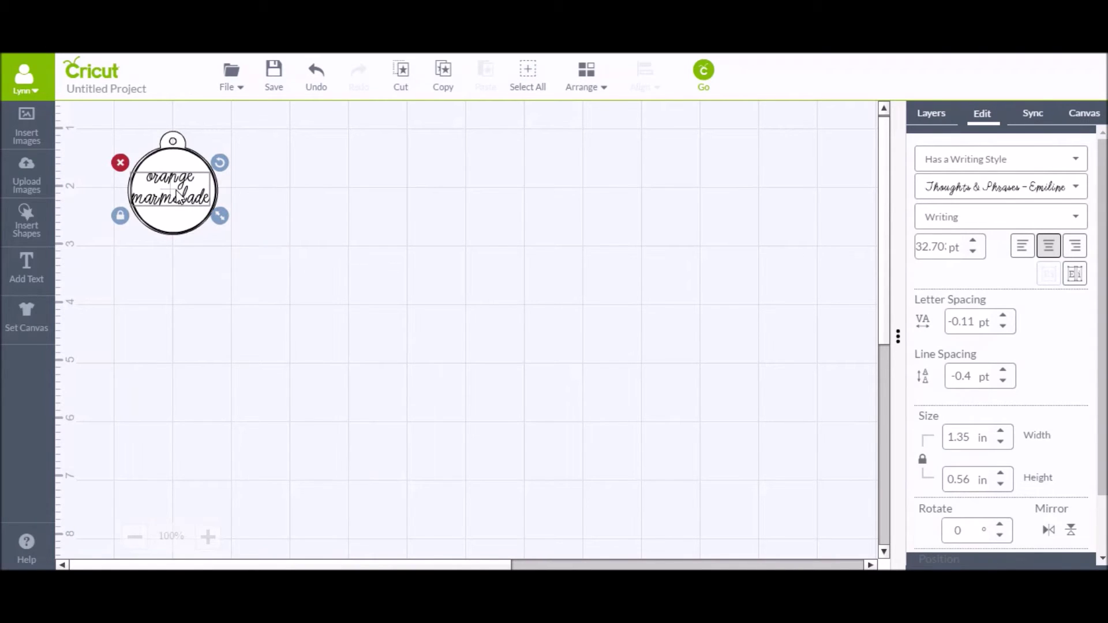
mouse_move(177, 198)
mouse_down()
mouse_move(216, 210)
mouse_move(186, 199)
mouse_up()
click(229, 256)
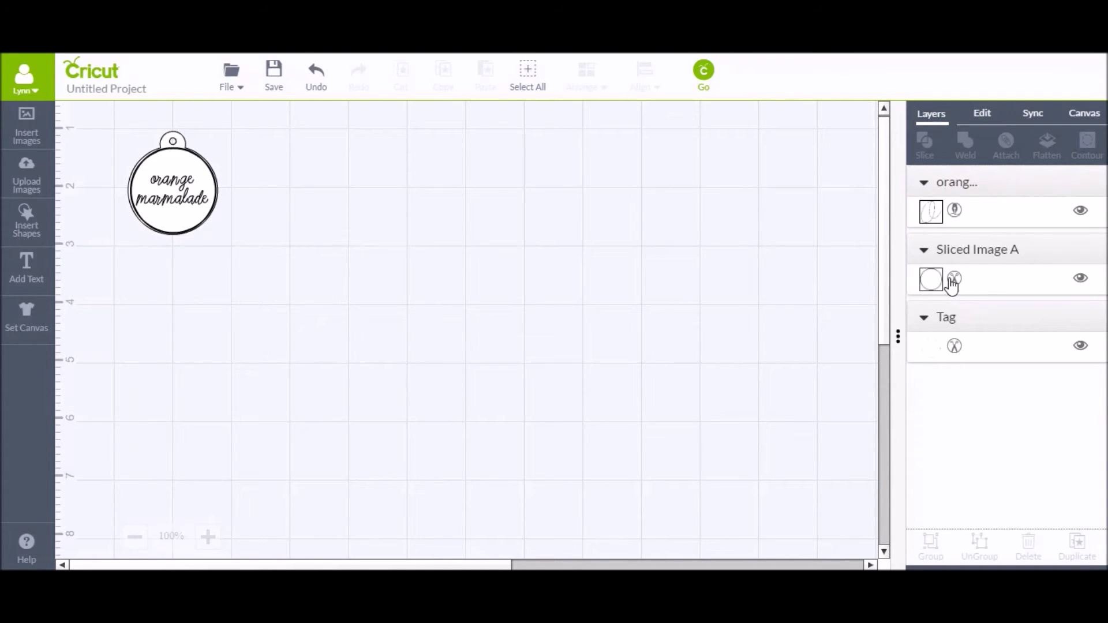
Step: Change Sliced Image A's linetype from Cut to Write so the ring is pen-drawn
click(954, 281)
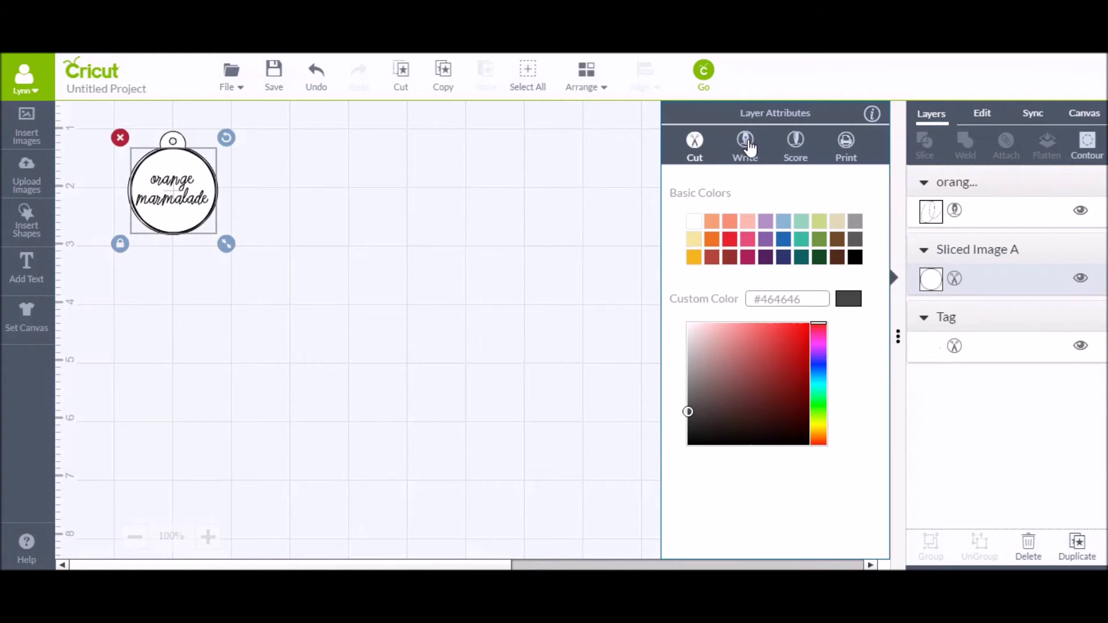
click(746, 146)
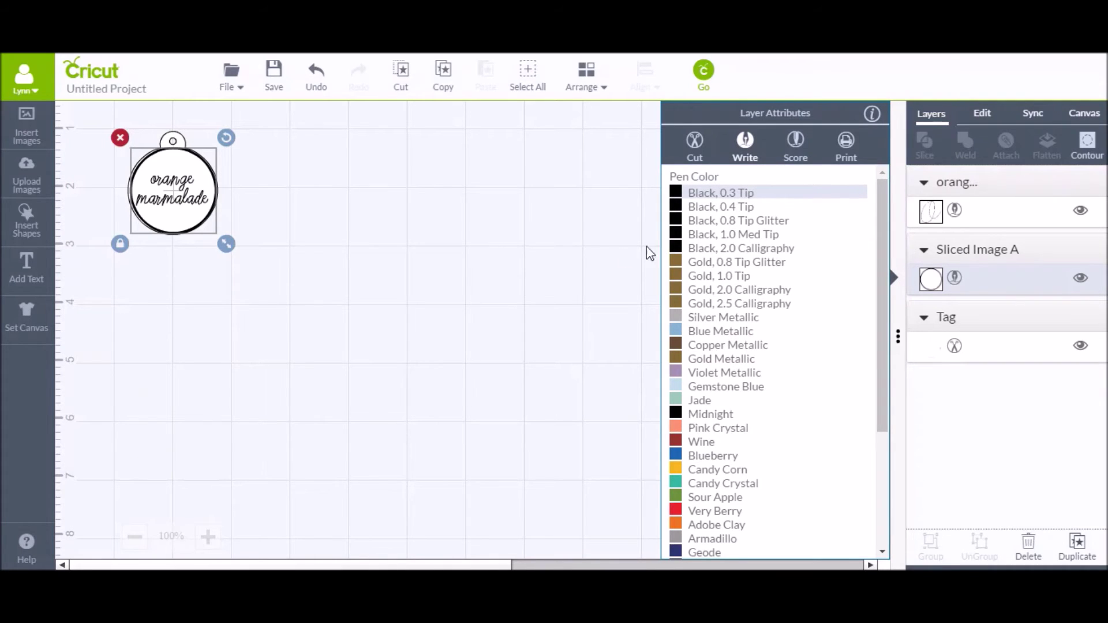
click(612, 265)
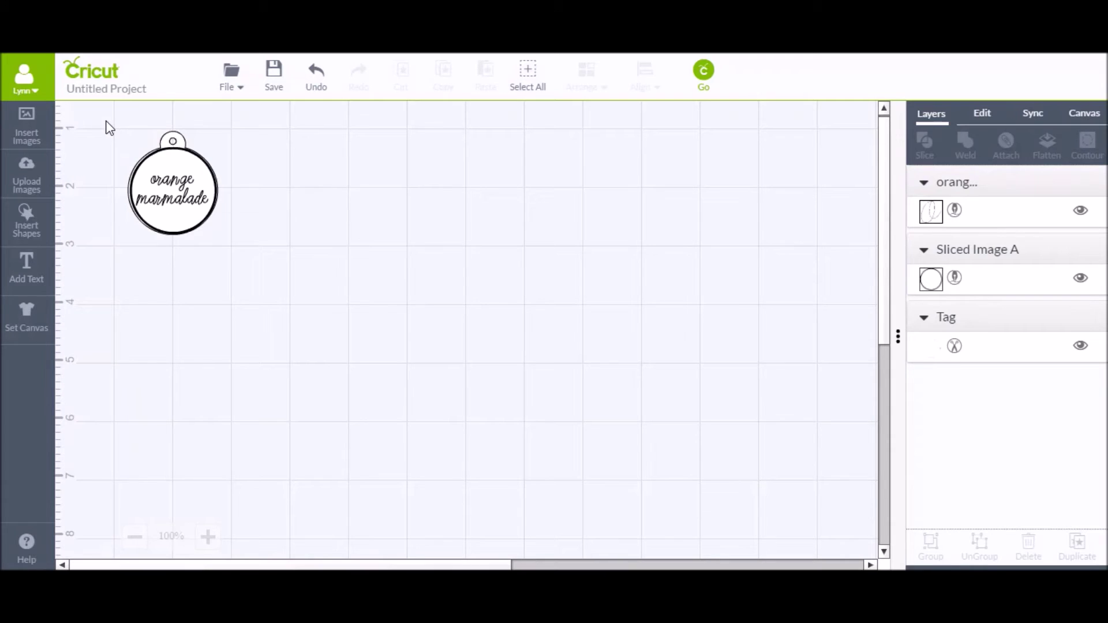
Step: Select the text, ring and tag together and attach them as one set
drag(106, 115, 277, 280)
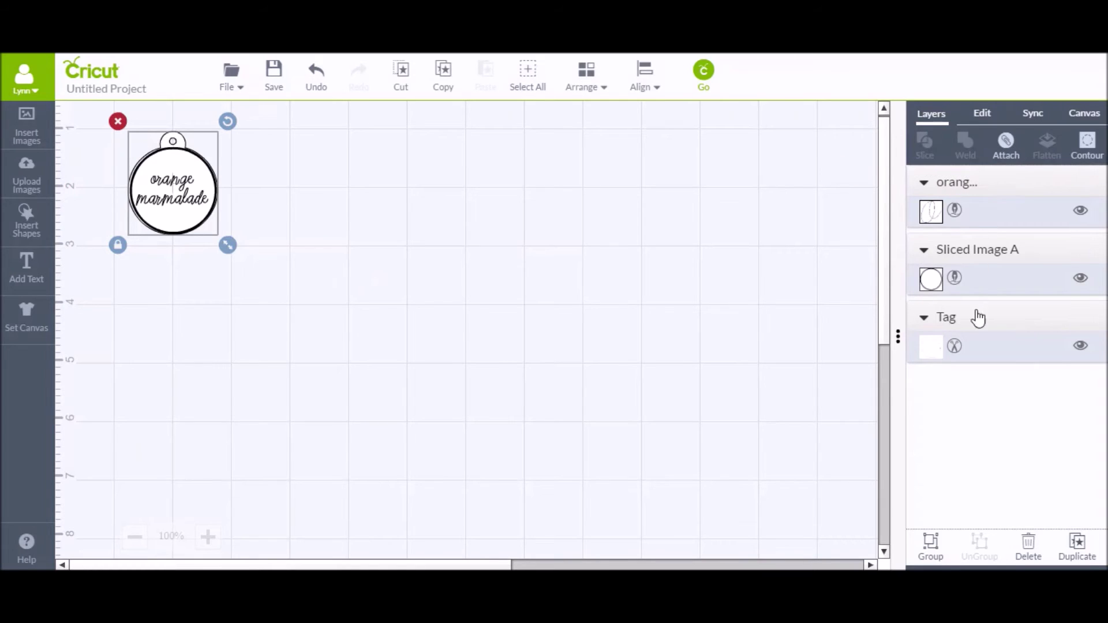
click(1006, 143)
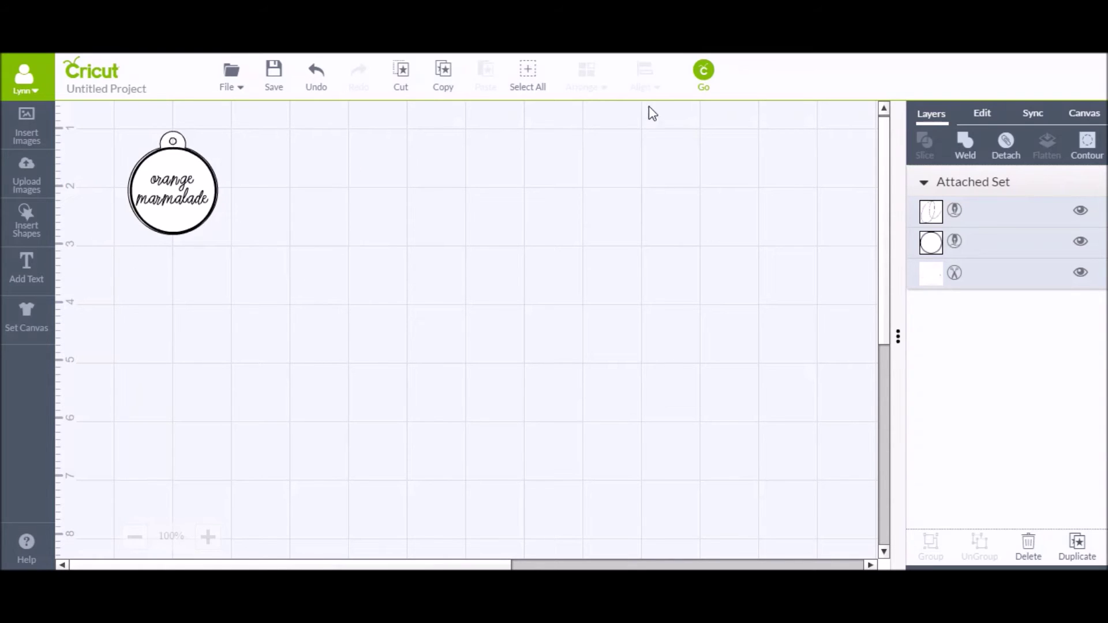
Step: In the mat preview, set 1 project copy and 8.5X11 material size, then continue to machine setup
click(704, 75)
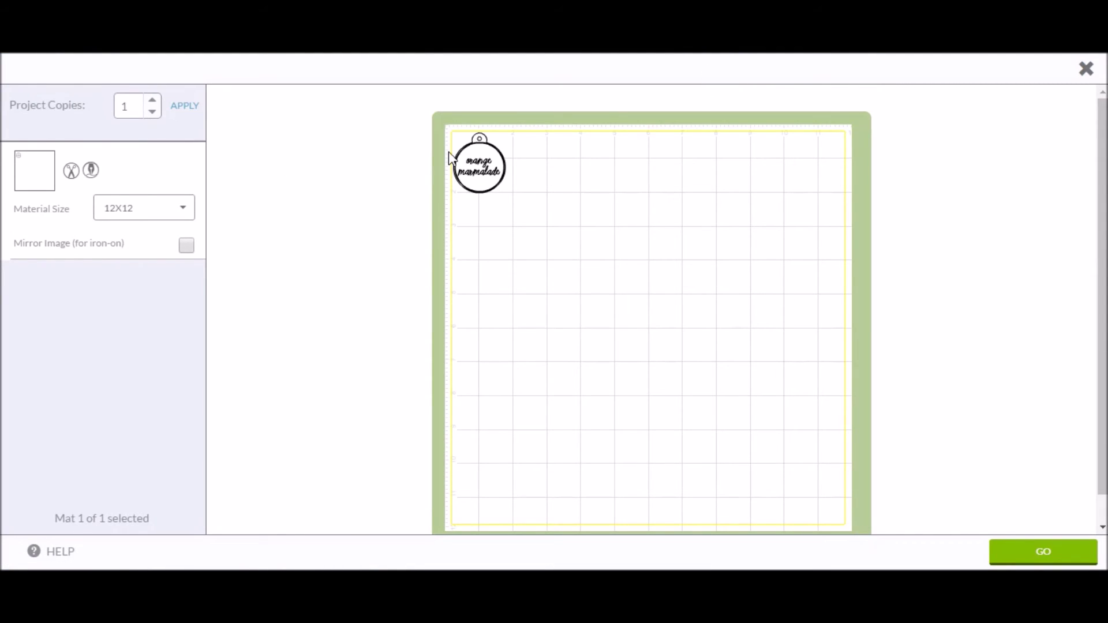
click(158, 113)
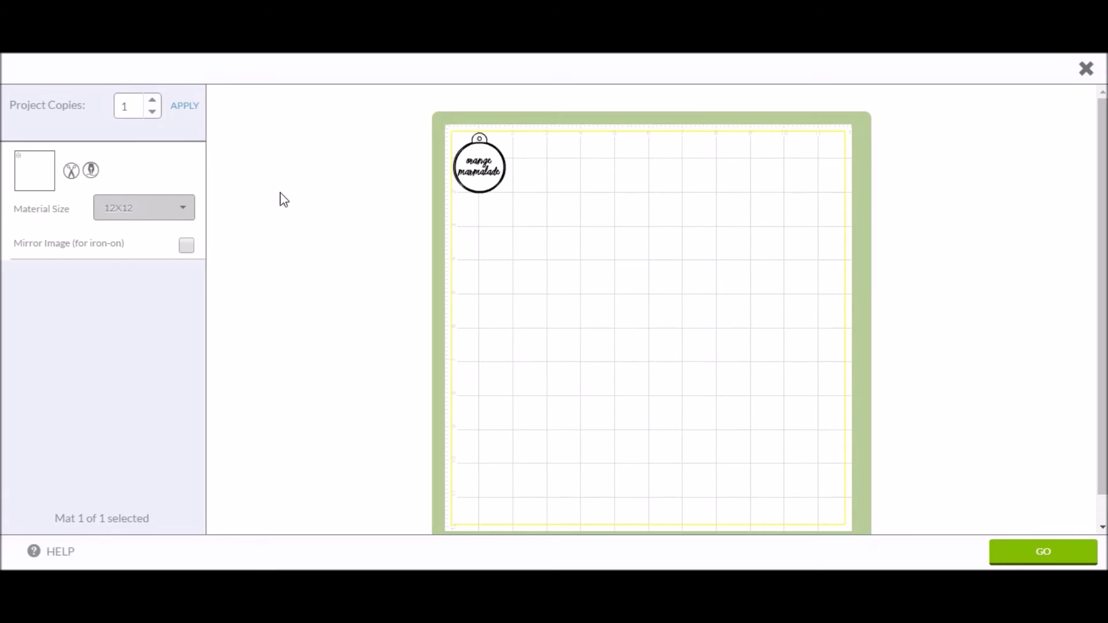
click(184, 217)
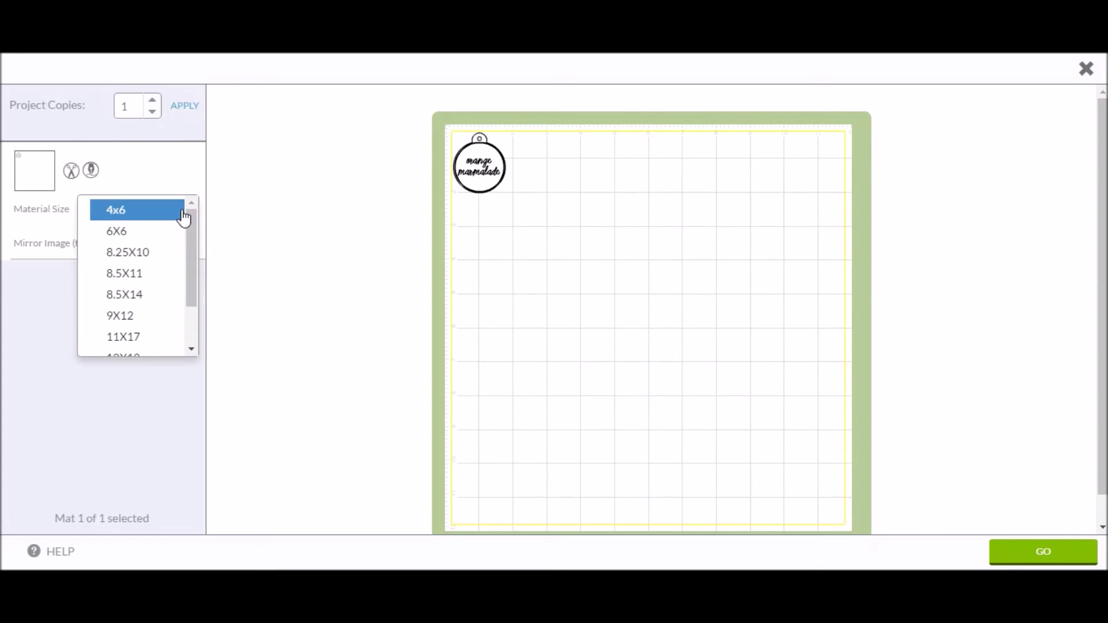
click(153, 274)
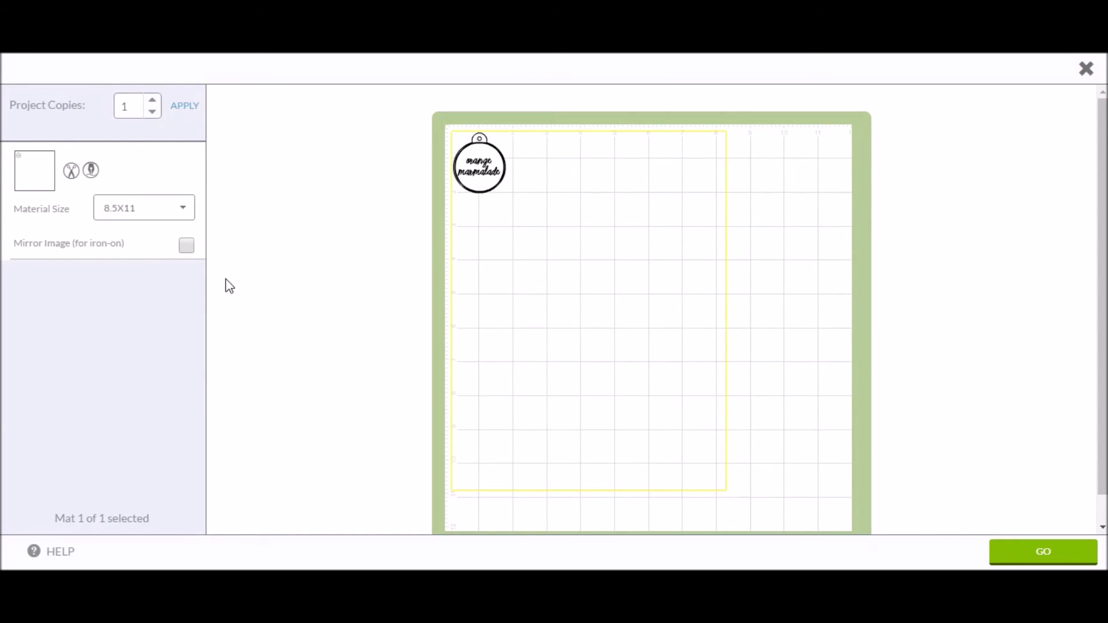
click(1044, 554)
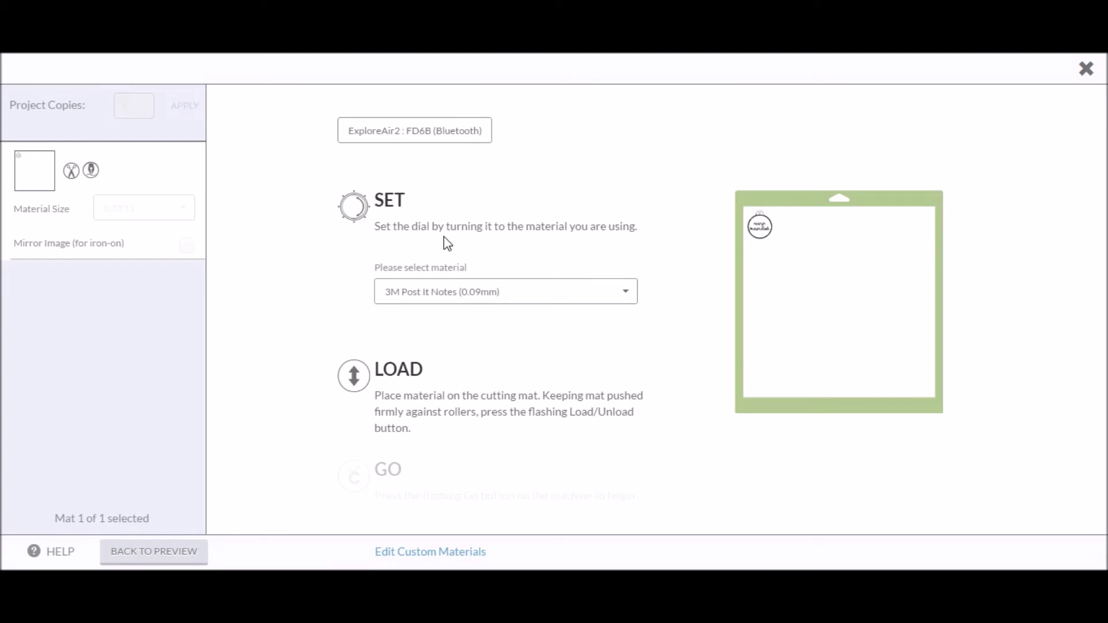
Step: Choose Cardstock, Kraft - 0.22mm from the cutting materials list
click(625, 295)
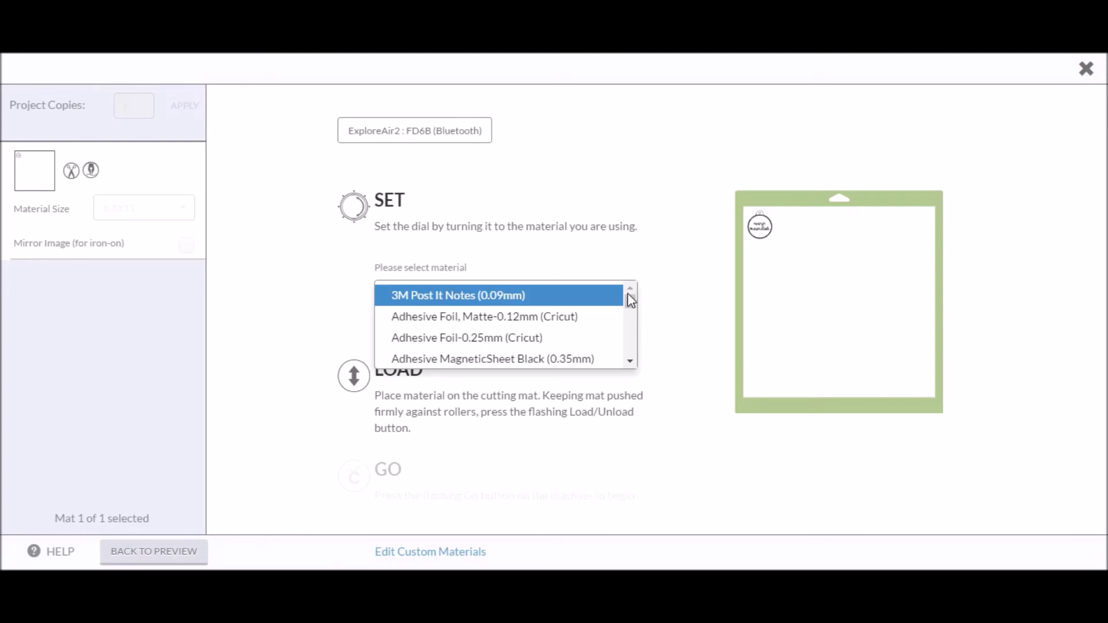
scroll(629, 313, down, 2)
scroll(603, 322, down, 3)
scroll(601, 321, up, 2)
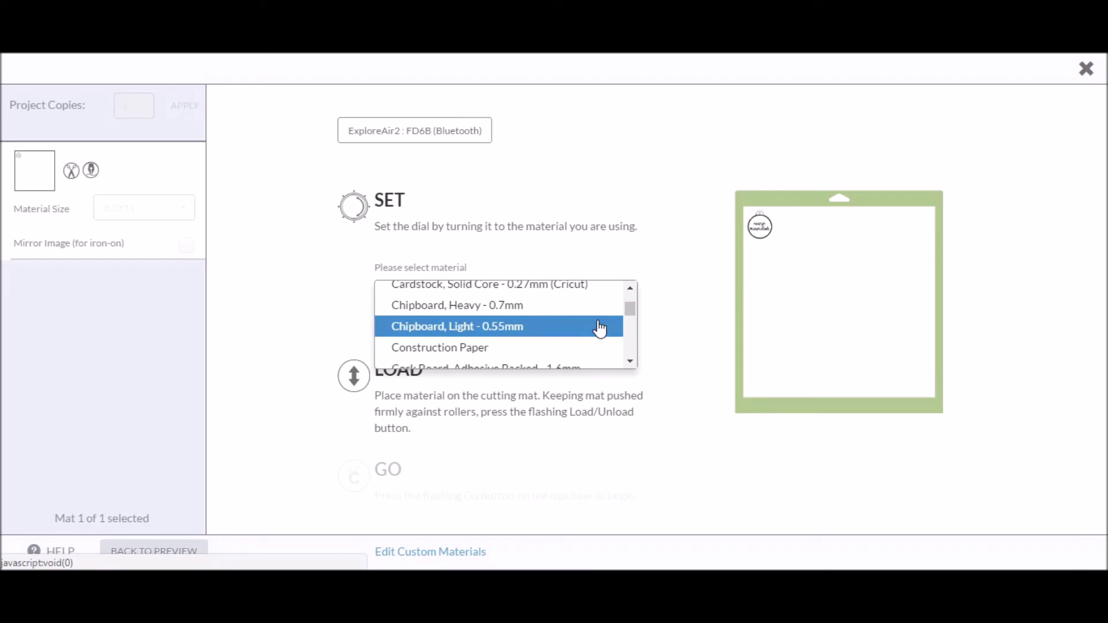
scroll(595, 333, up, 1)
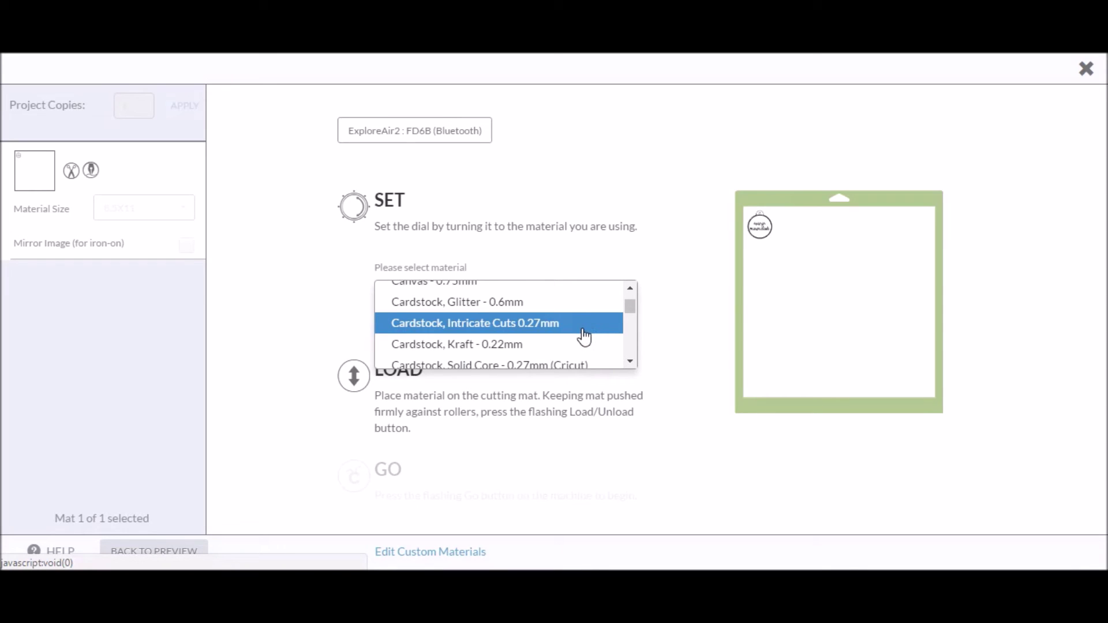
scroll(583, 337, up, 3)
scroll(583, 336, down, 4)
scroll(583, 336, down, 1)
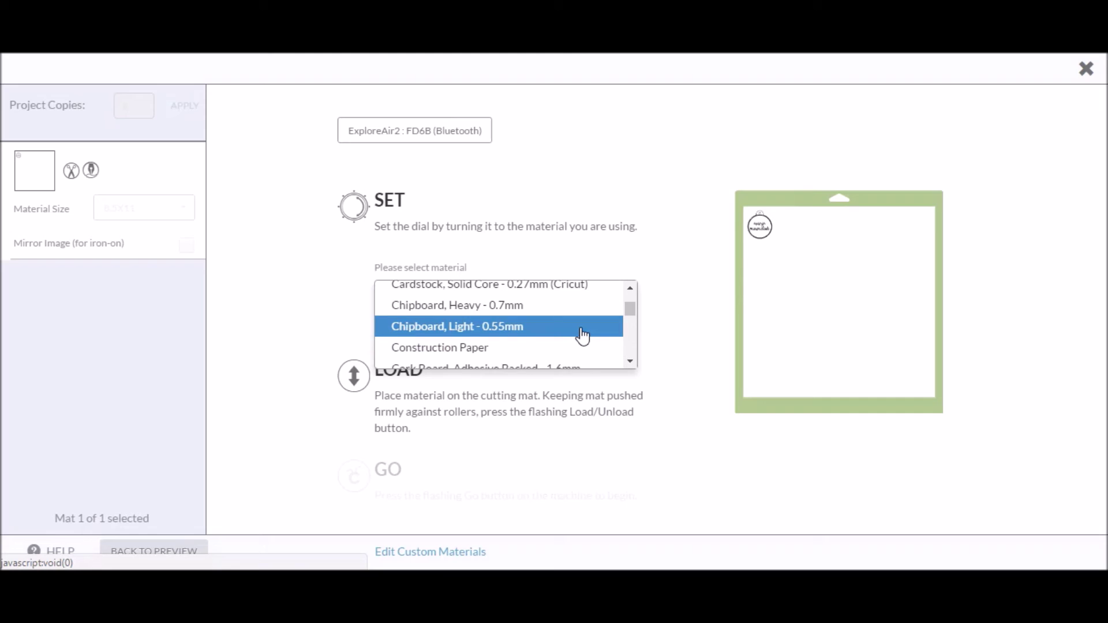
scroll(582, 335, up, 2)
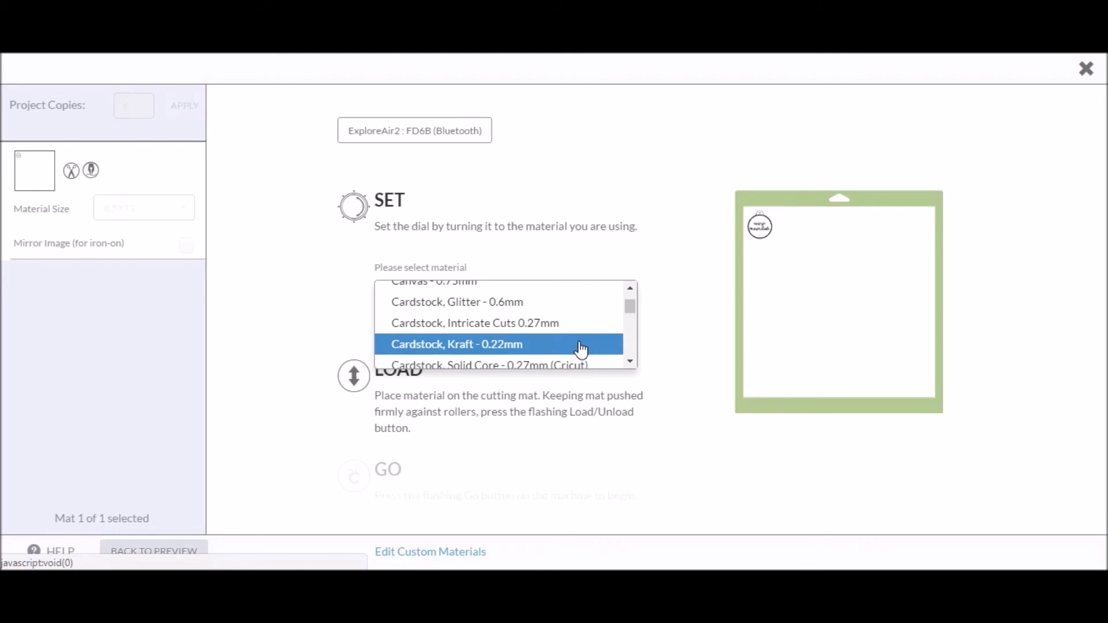
click(581, 344)
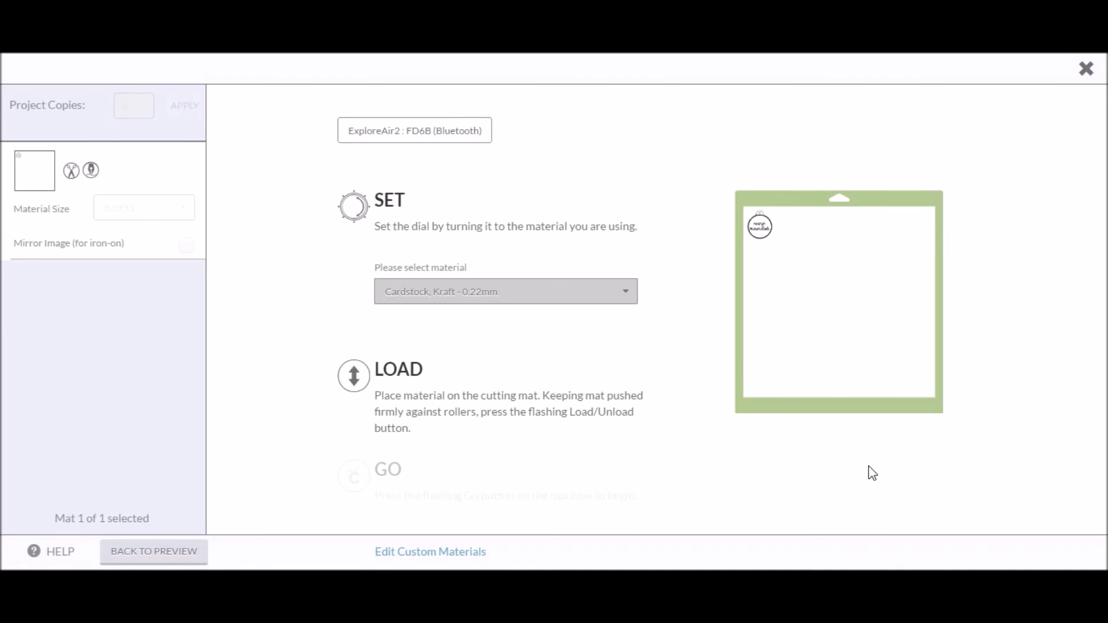